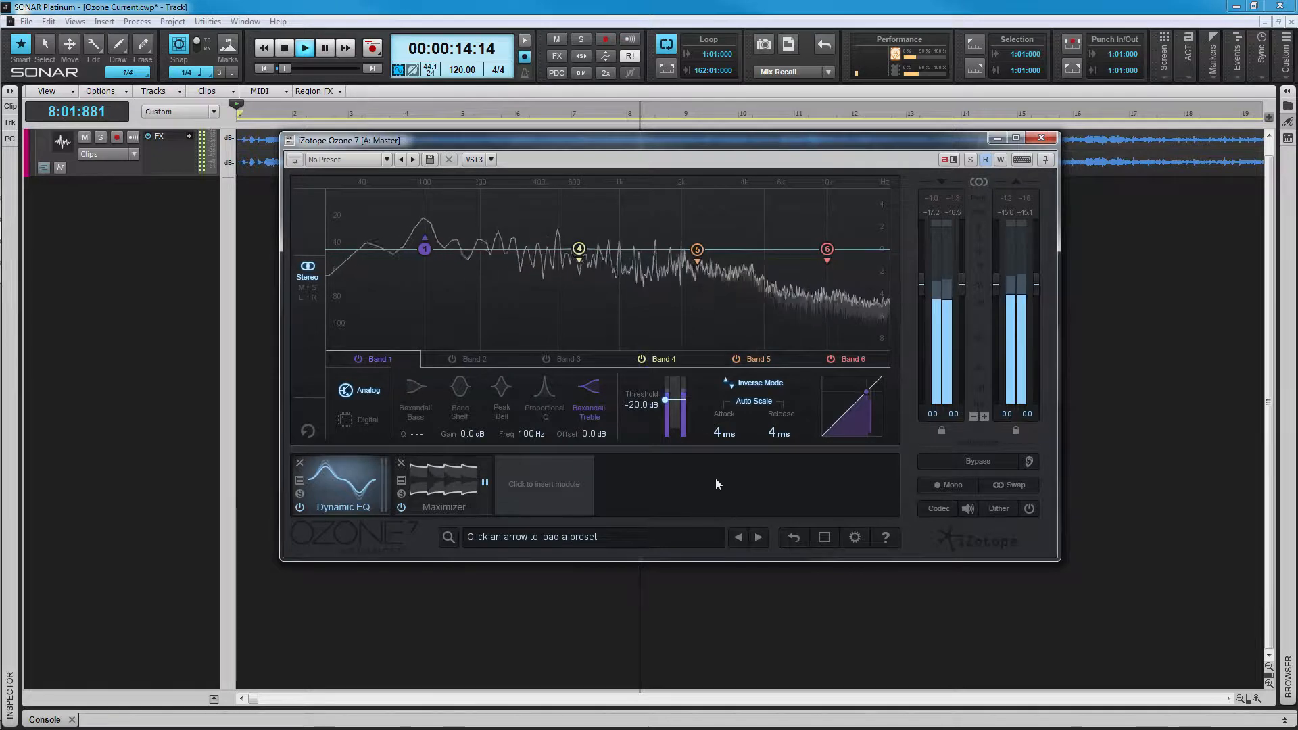
# Step: Switch Band 1 to the Baxandall Bass shape
pyautogui.click(413, 390)
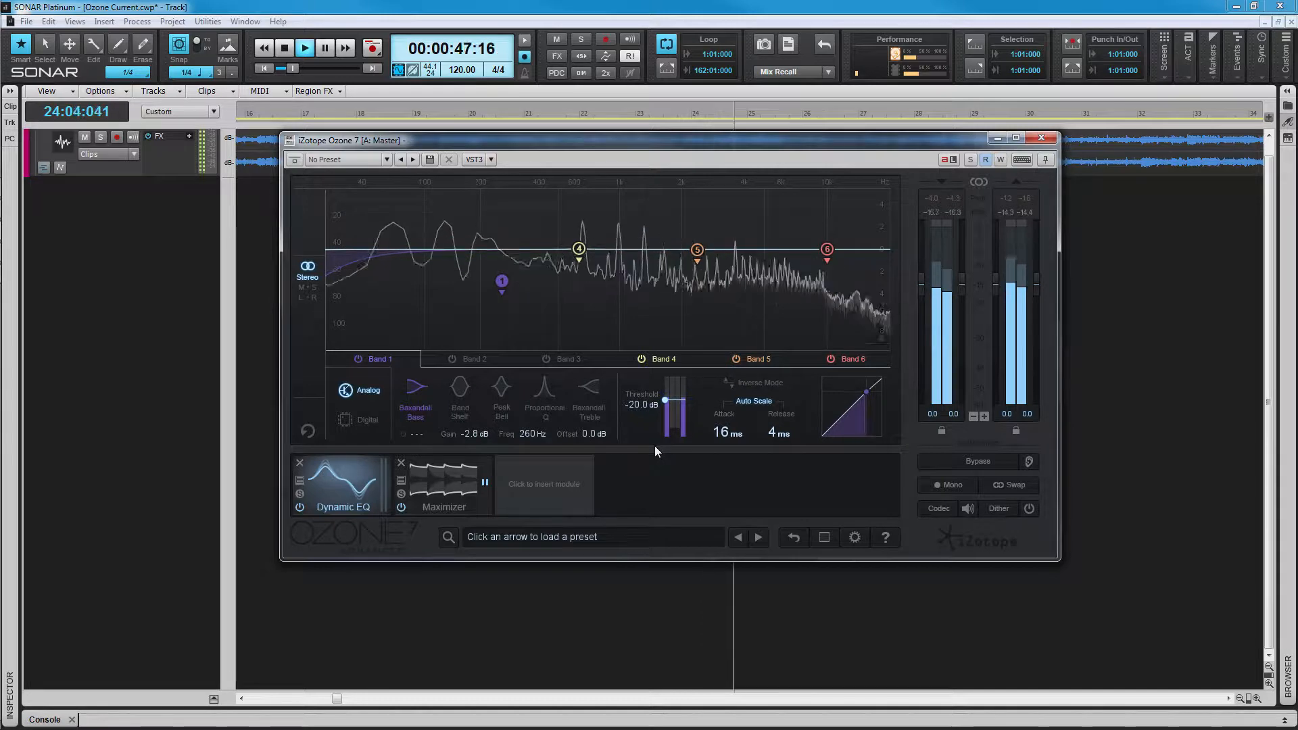
# Step: Shorten Band 1's attack to about 2 ms, then reset the band to 0 dB at 100 Hz
pyautogui.moveTo(729, 435); pyautogui.dragTo(722, 440)
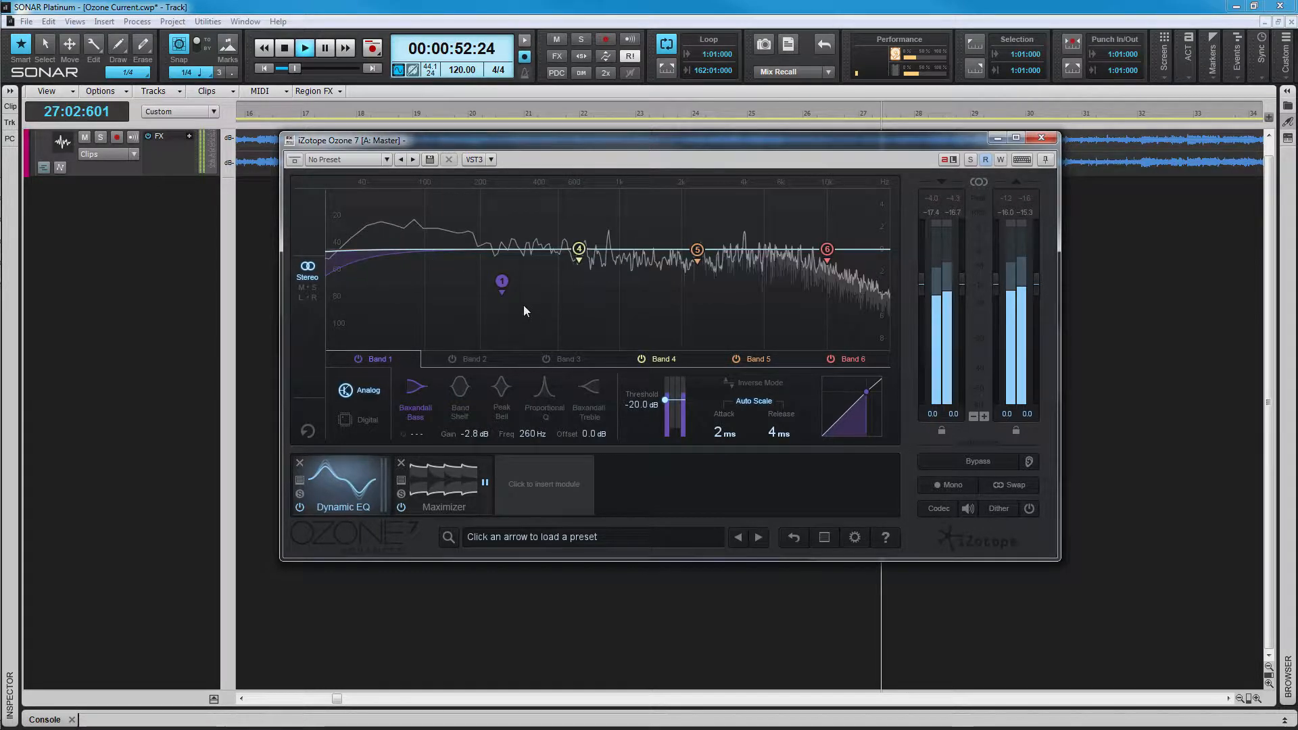
pyautogui.doubleClick(502, 281)
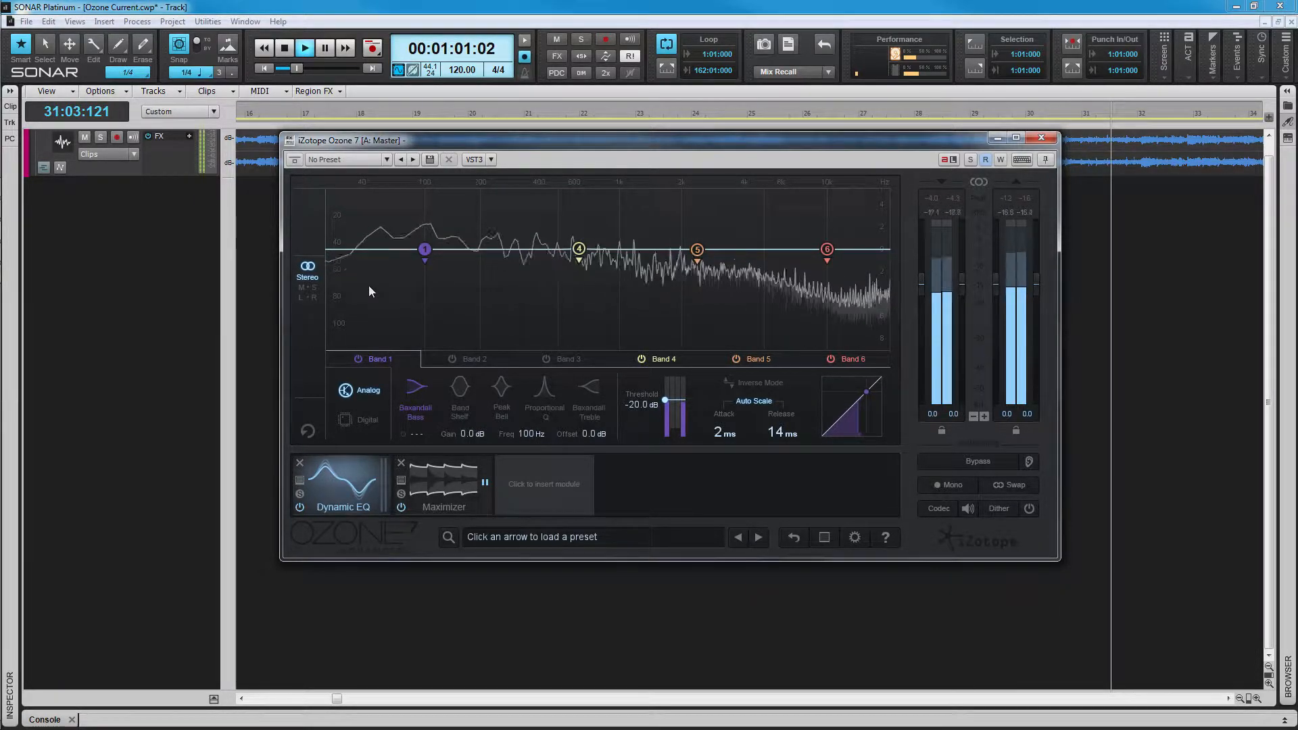
# Step: Select Band 5 and audition it, moving it higher and then down to a 1.6 dB cut
pyautogui.click(697, 250)
pyautogui.moveTo(679, 259); pyautogui.dragTo(720, 234)
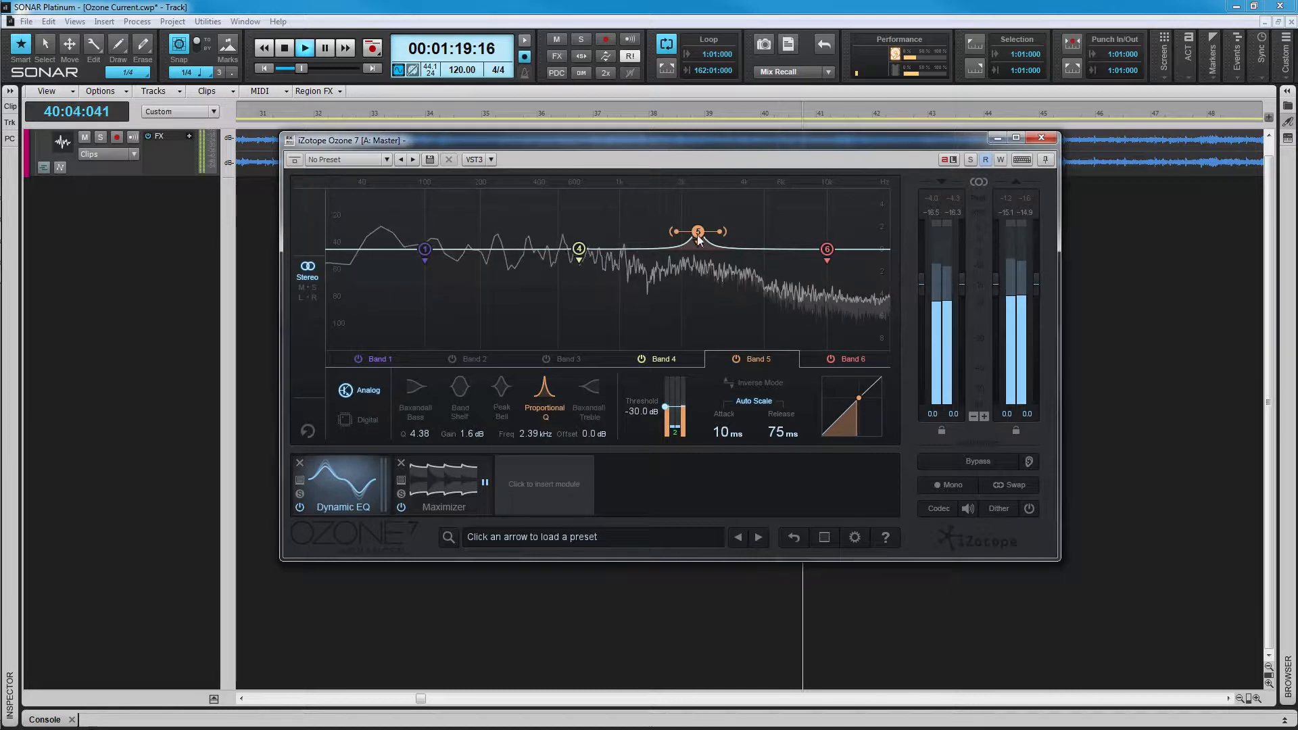
pyautogui.moveTo(699, 238); pyautogui.dragTo(696, 270)
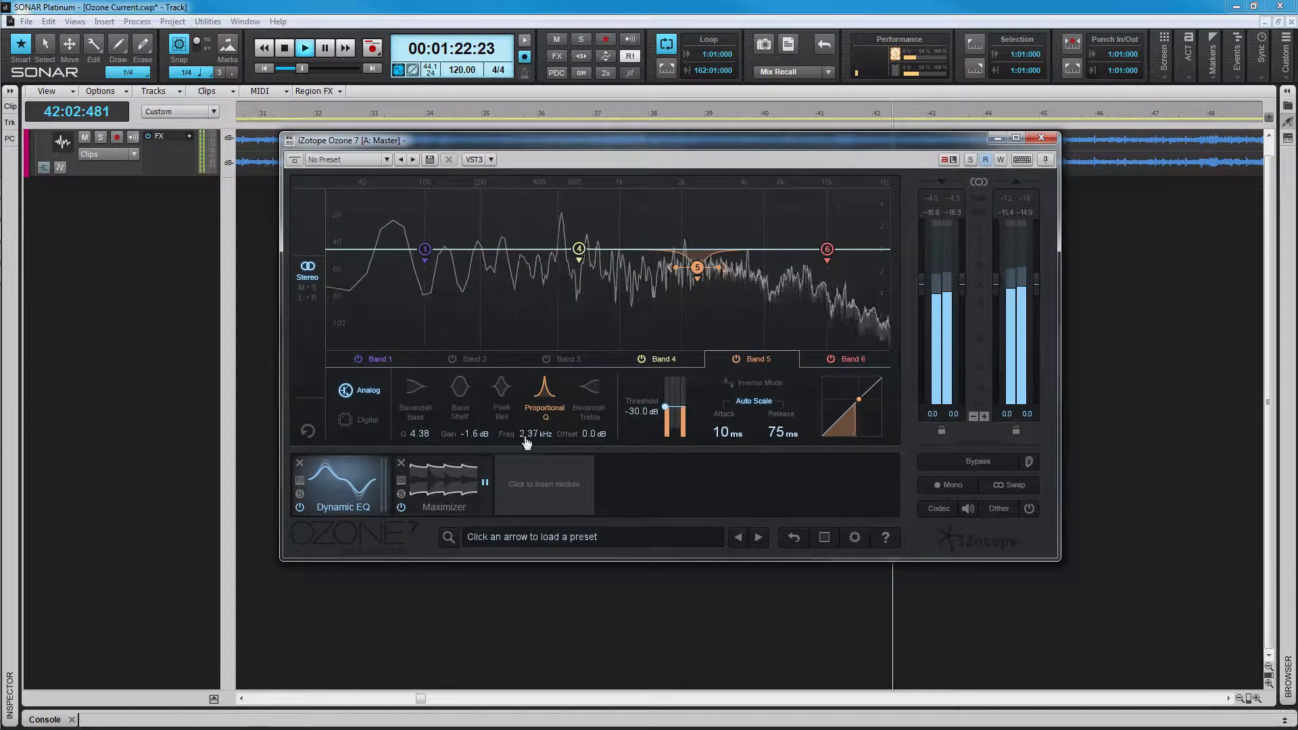
pyautogui.scroll(7, 472, 437)
# Step: Enter 4 dB as Band 5's gain and switch the EQ to Mid/Side processing
pyautogui.doubleClick(474, 435)
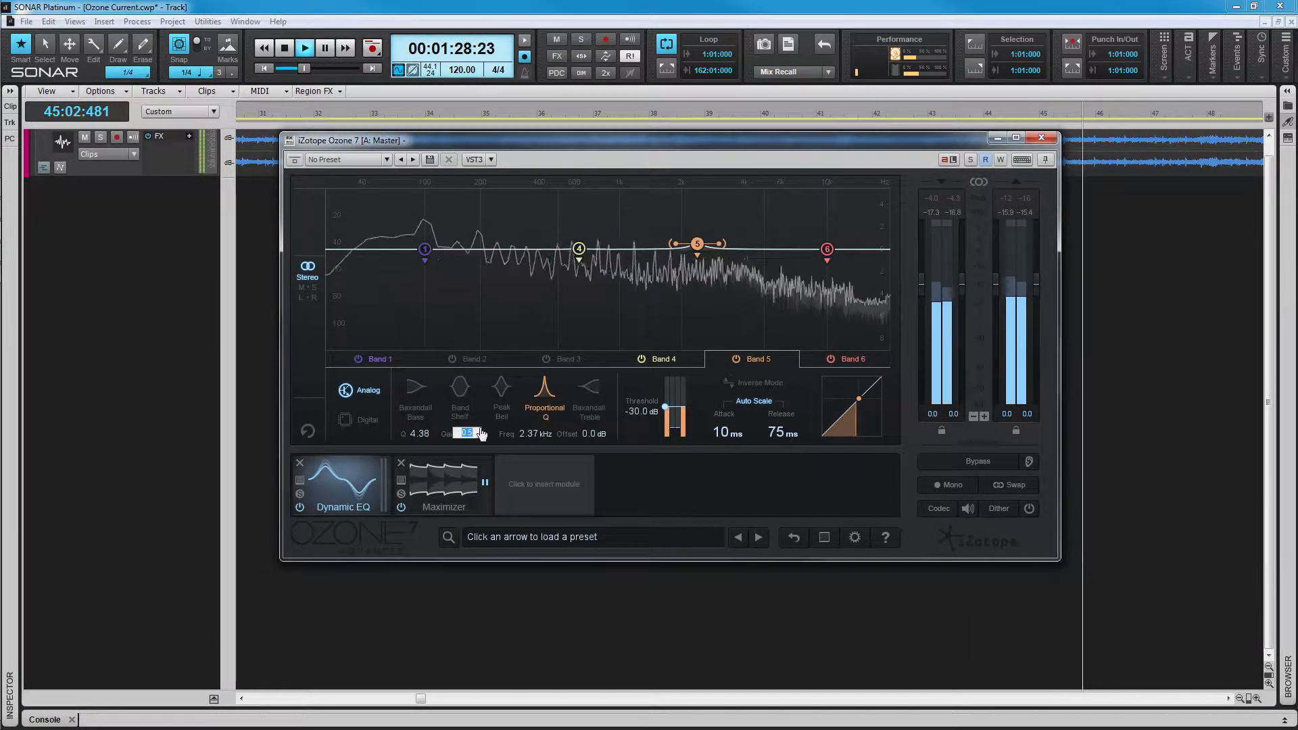
pyautogui.write('4')
pyautogui.press('Return')
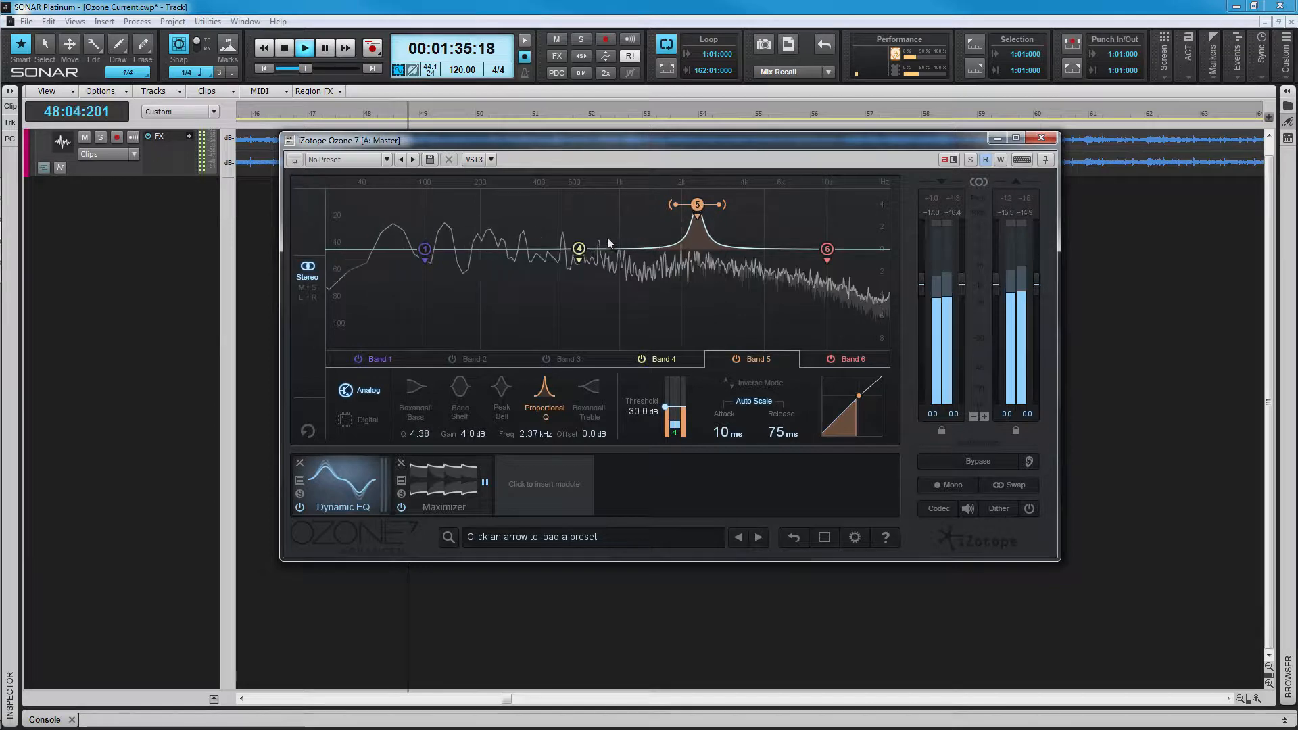
pyautogui.click(302, 286)
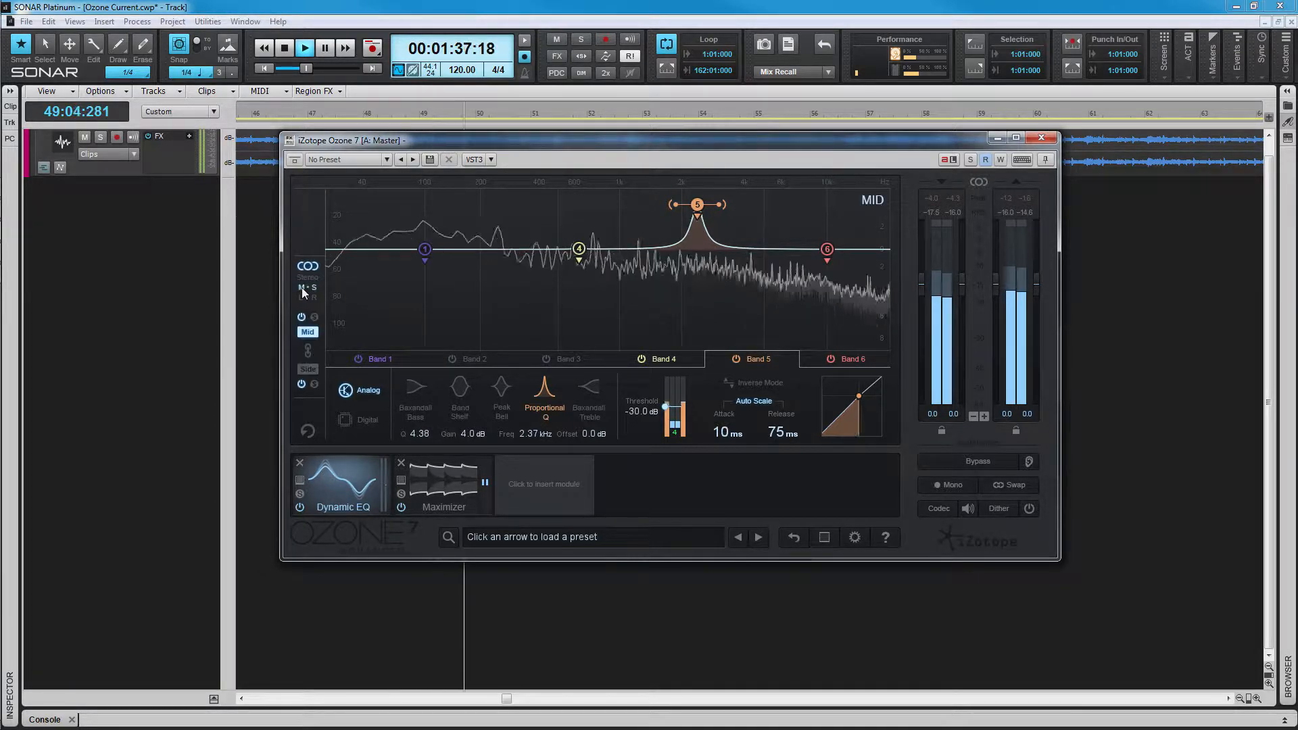
# Step: Check the Side channel, return to Stereo, and view Bands 4, 6 and 1
pyautogui.click(311, 368)
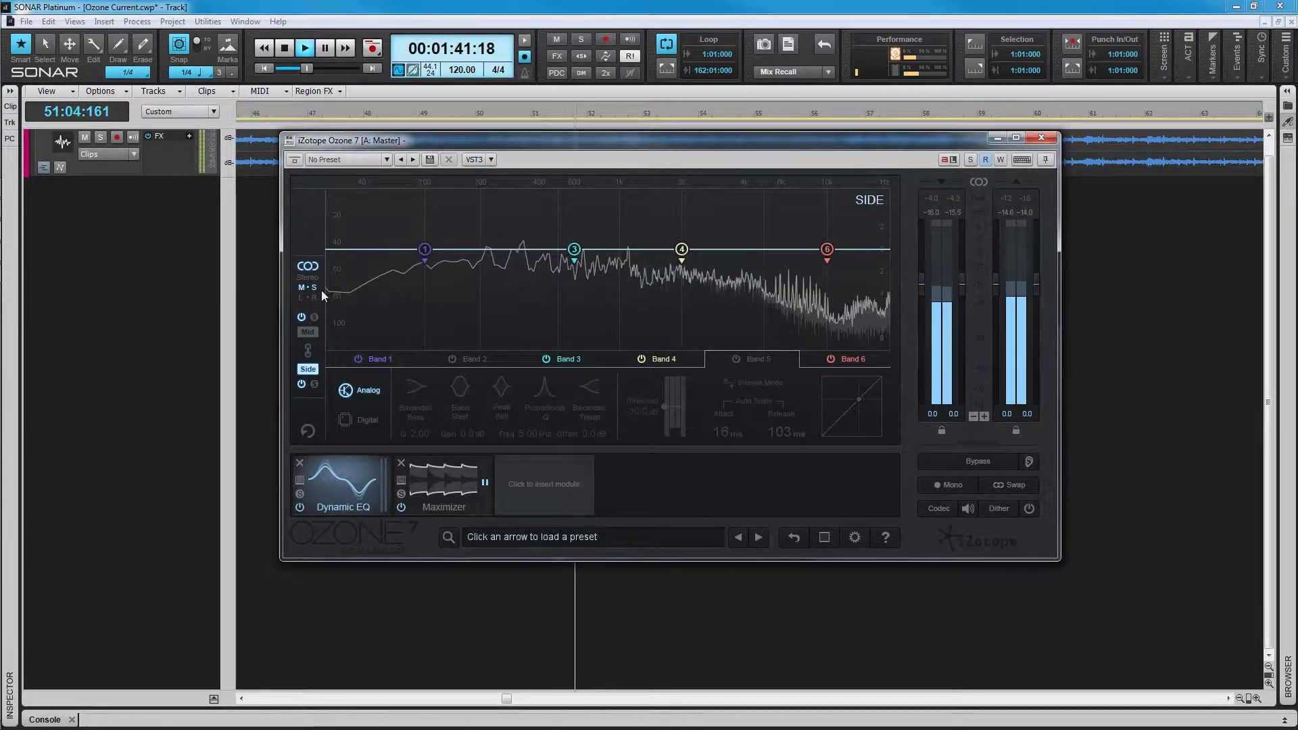
pyautogui.click(313, 274)
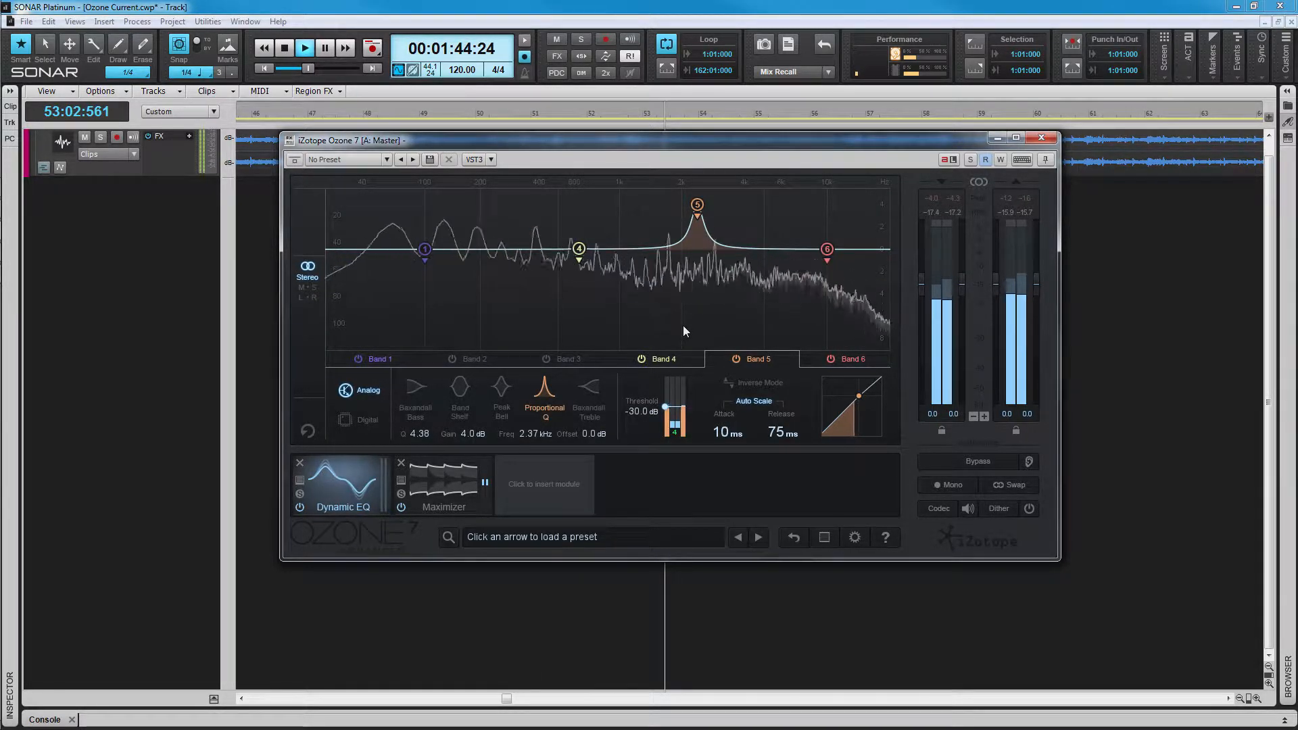
pyautogui.click(669, 363)
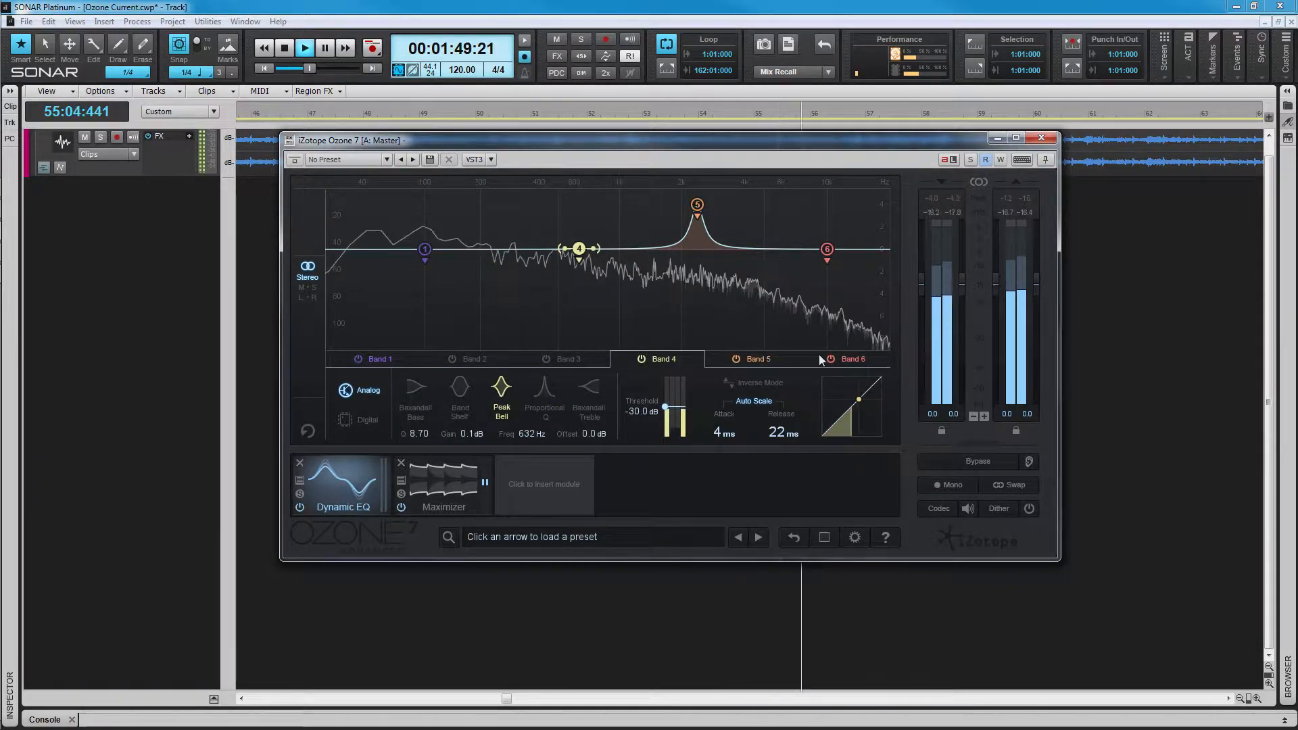
pyautogui.click(840, 358)
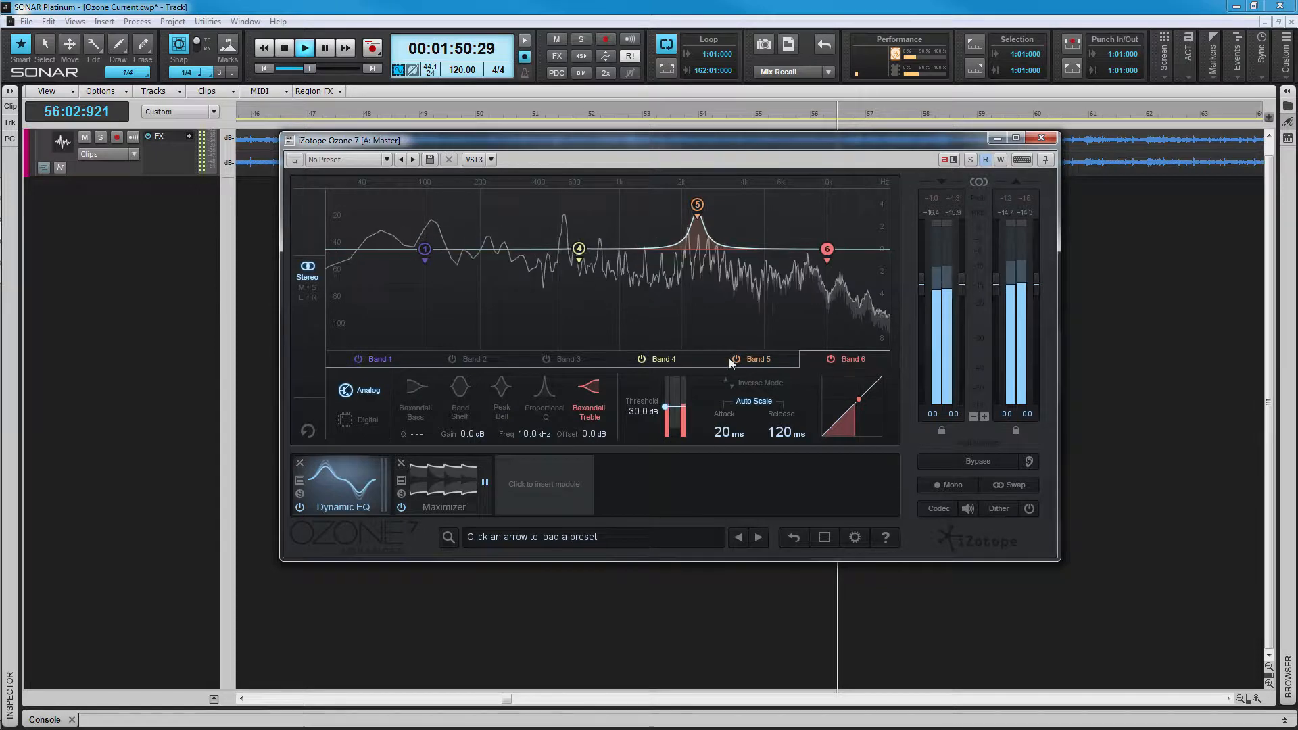
pyautogui.click(388, 359)
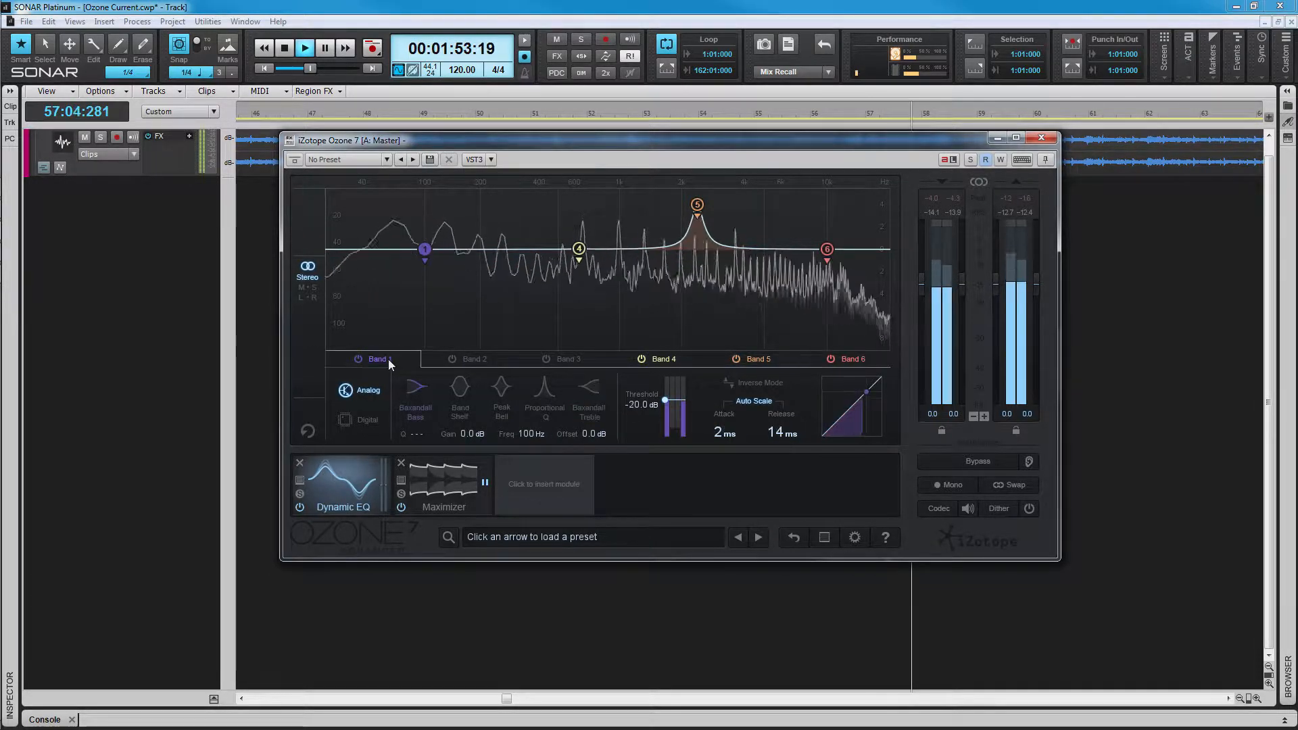
# Step: A/B Band 4 by switching it off and on, then set the filter mode to Digital
pyautogui.click(641, 360)
pyautogui.click(641, 359)
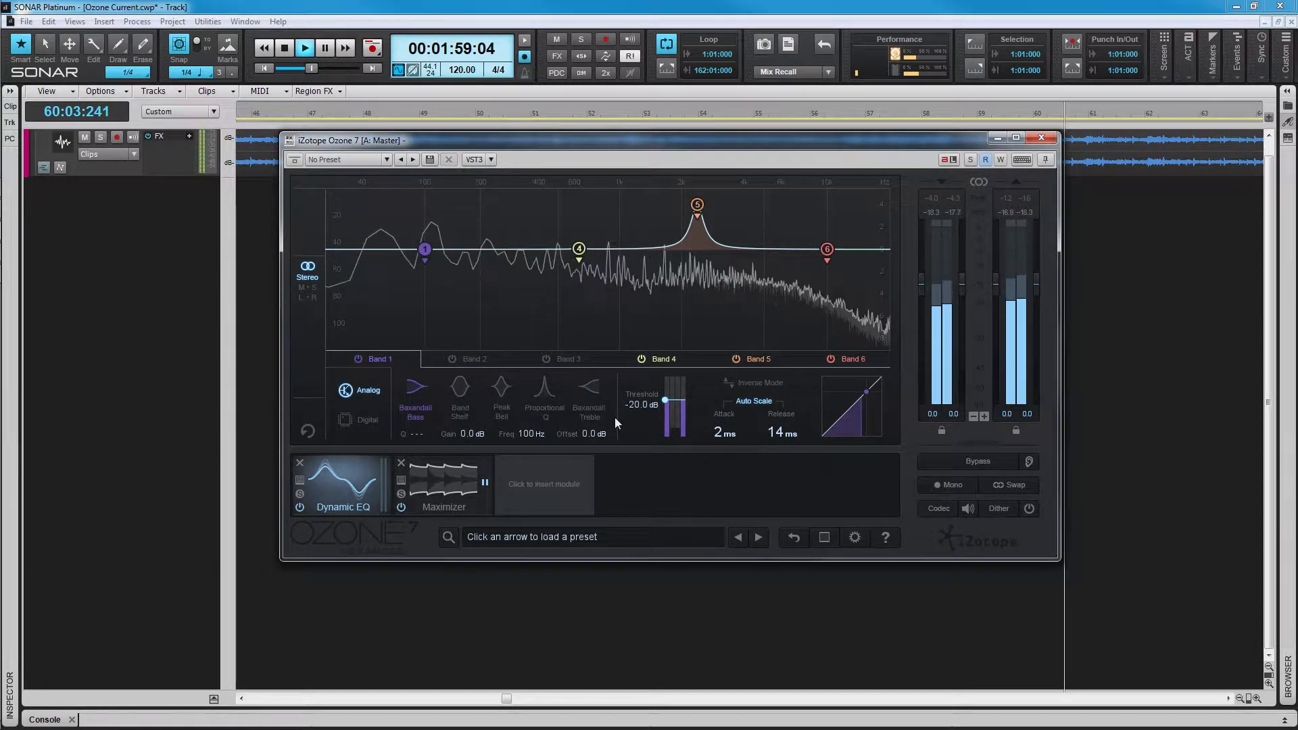
pyautogui.click(372, 419)
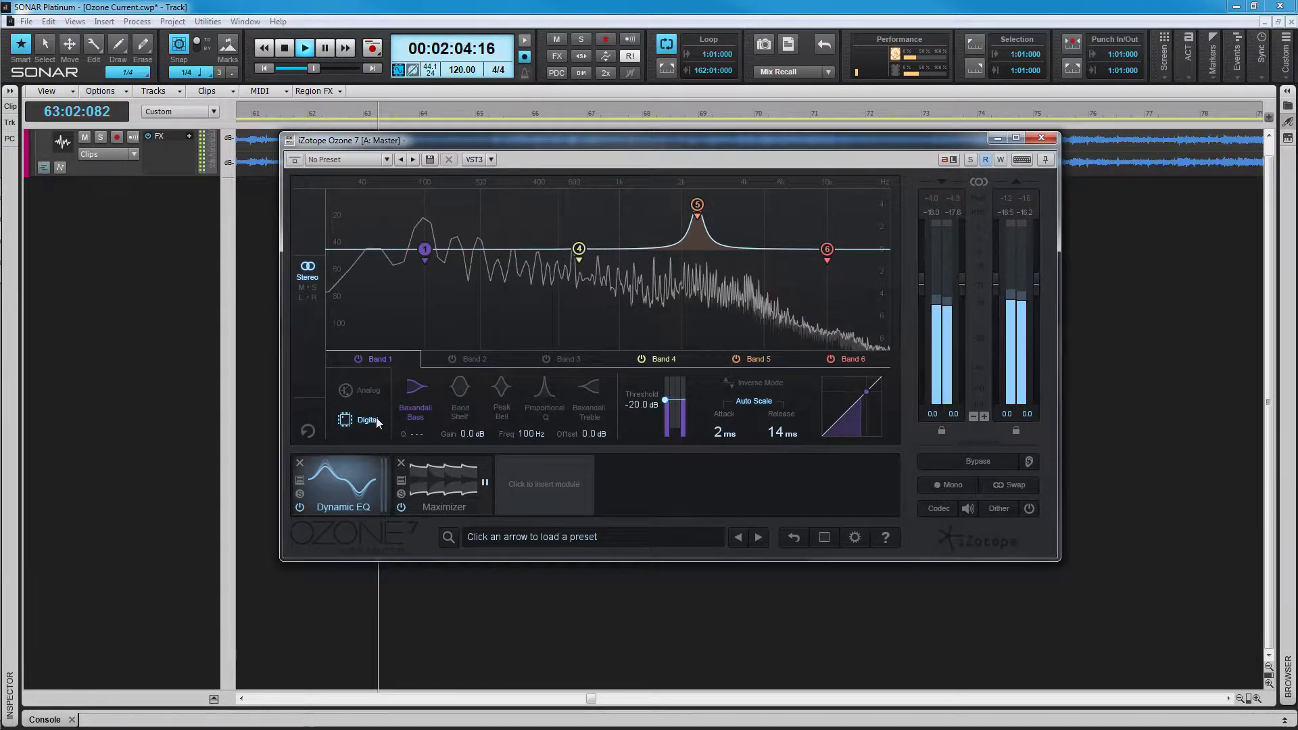
# Step: Return to Analog mode and raise Band 1's shelf to about 2.3 dB at 260 Hz
pyautogui.click(370, 390)
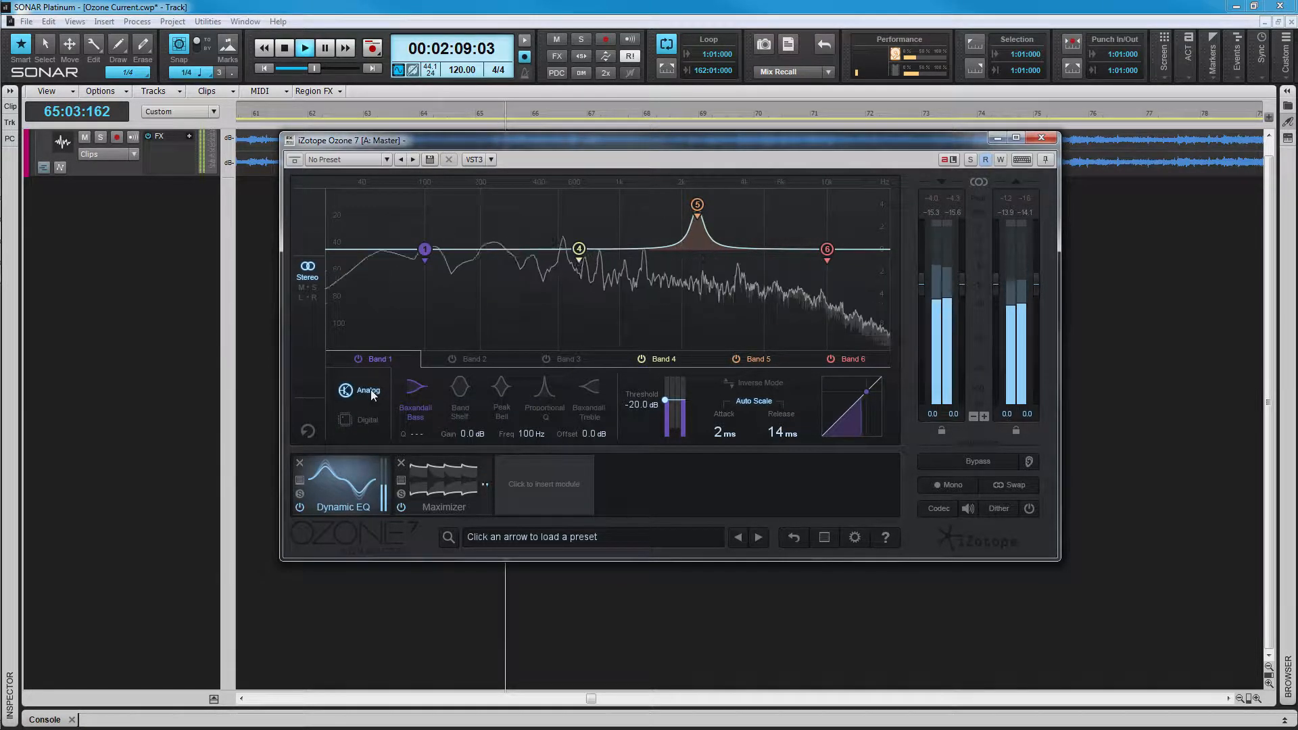
pyautogui.moveTo(465, 433); pyautogui.dragTo(465, 421)
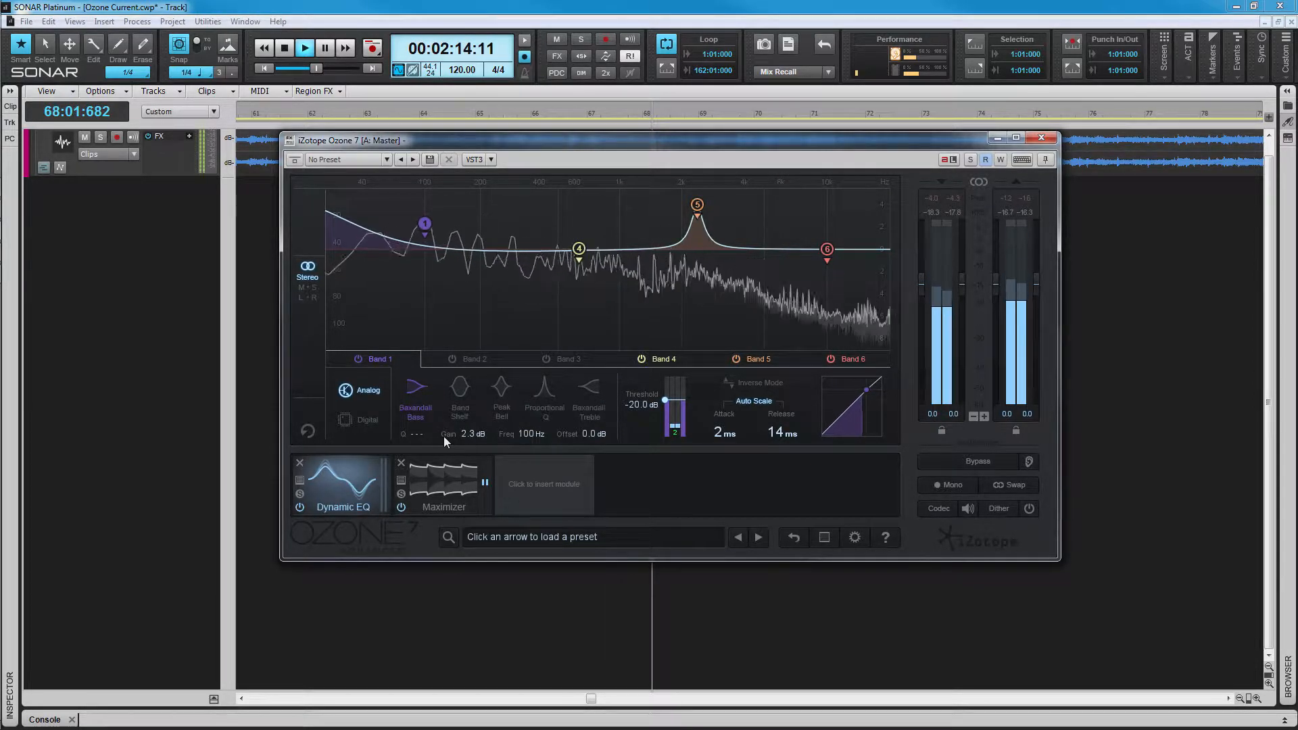
pyautogui.moveTo(525, 435); pyautogui.dragTo(532, 436)
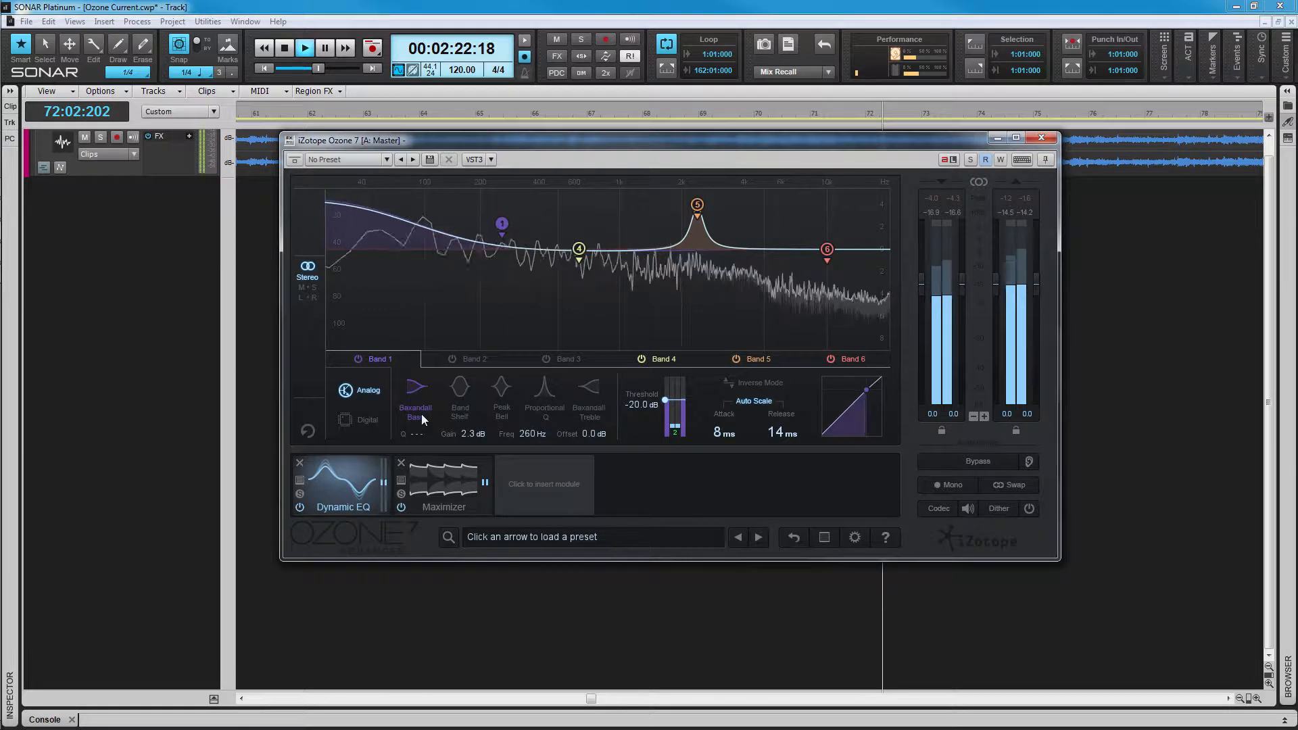
# Step: Audition Band Shelf, Peak Bell, Proportional Q and Baxandall Treble shapes, settling on Baxandall Bass
pyautogui.click(463, 388)
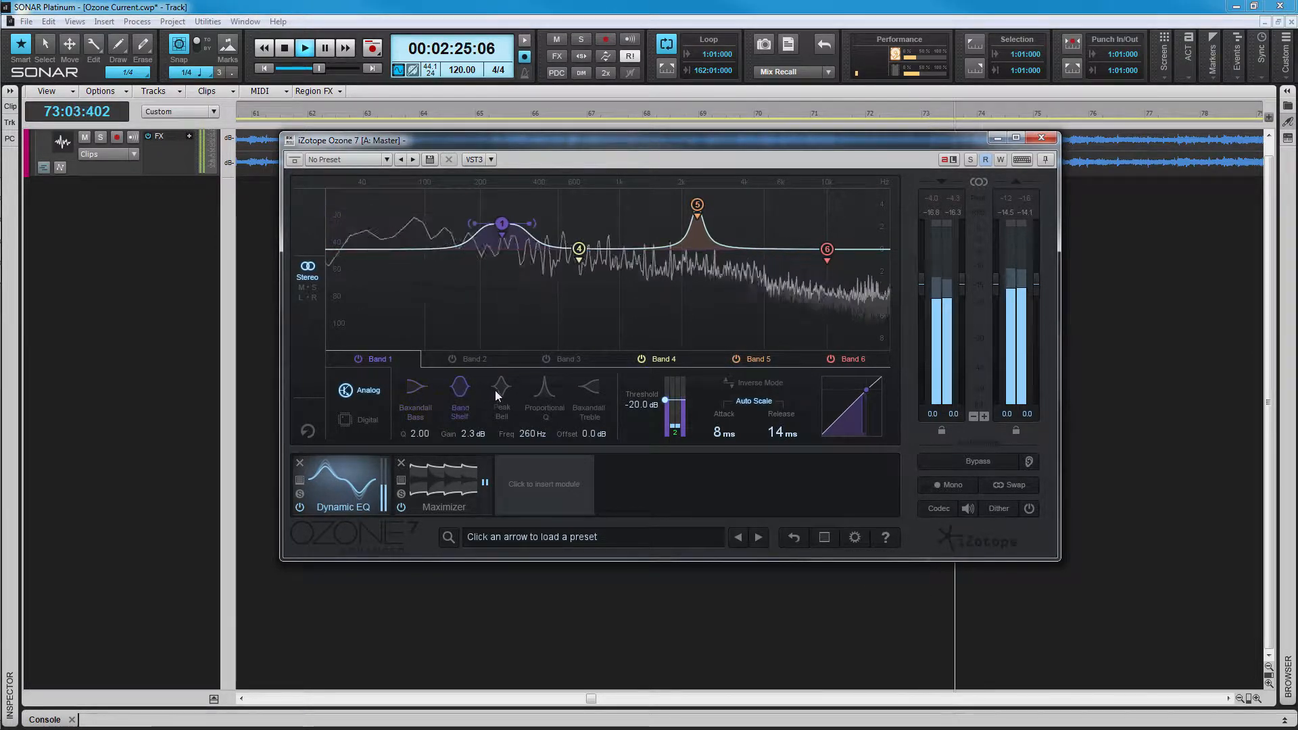
pyautogui.click(505, 386)
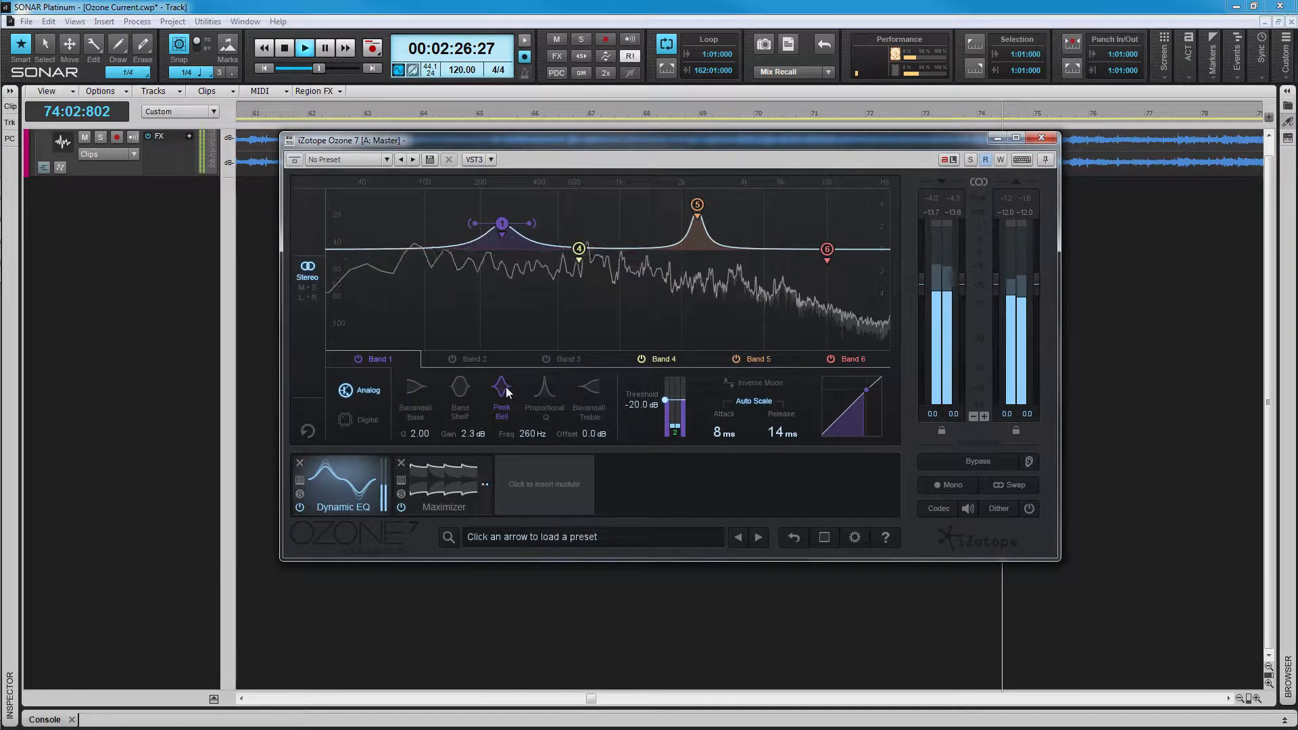
pyautogui.click(548, 390)
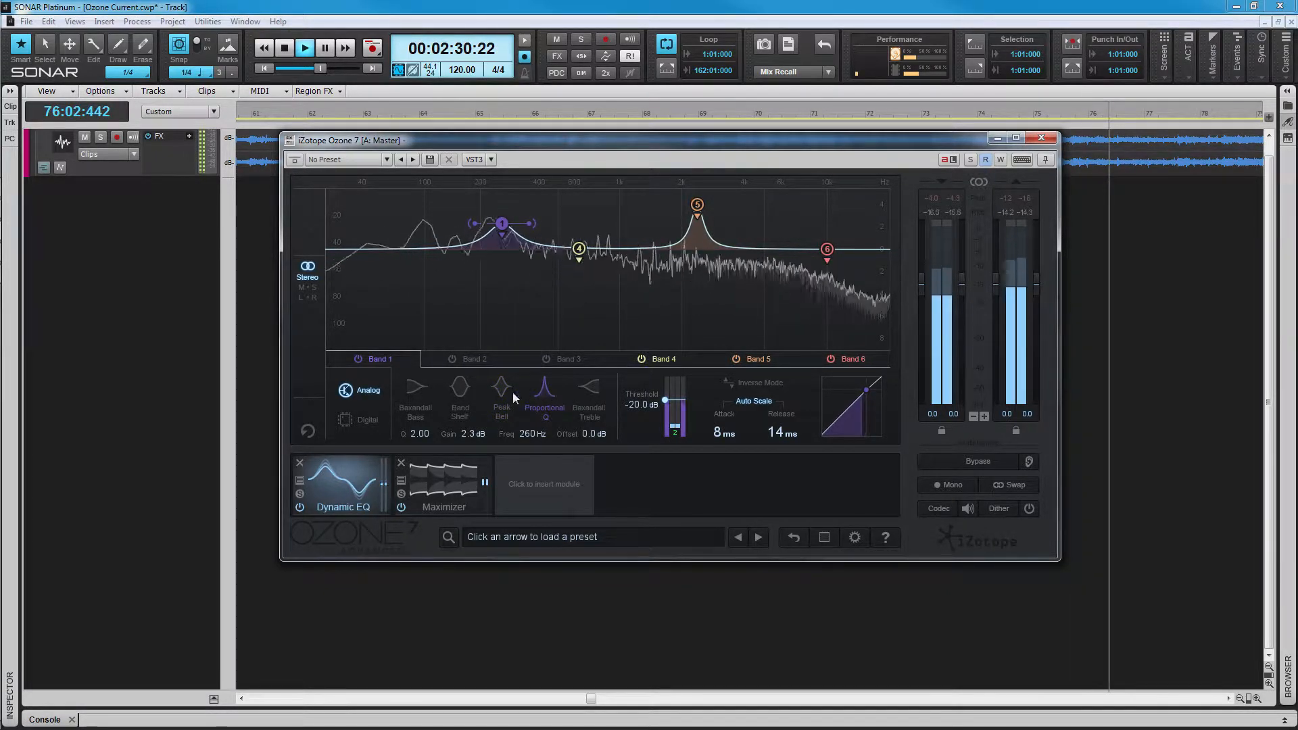
pyautogui.click(423, 387)
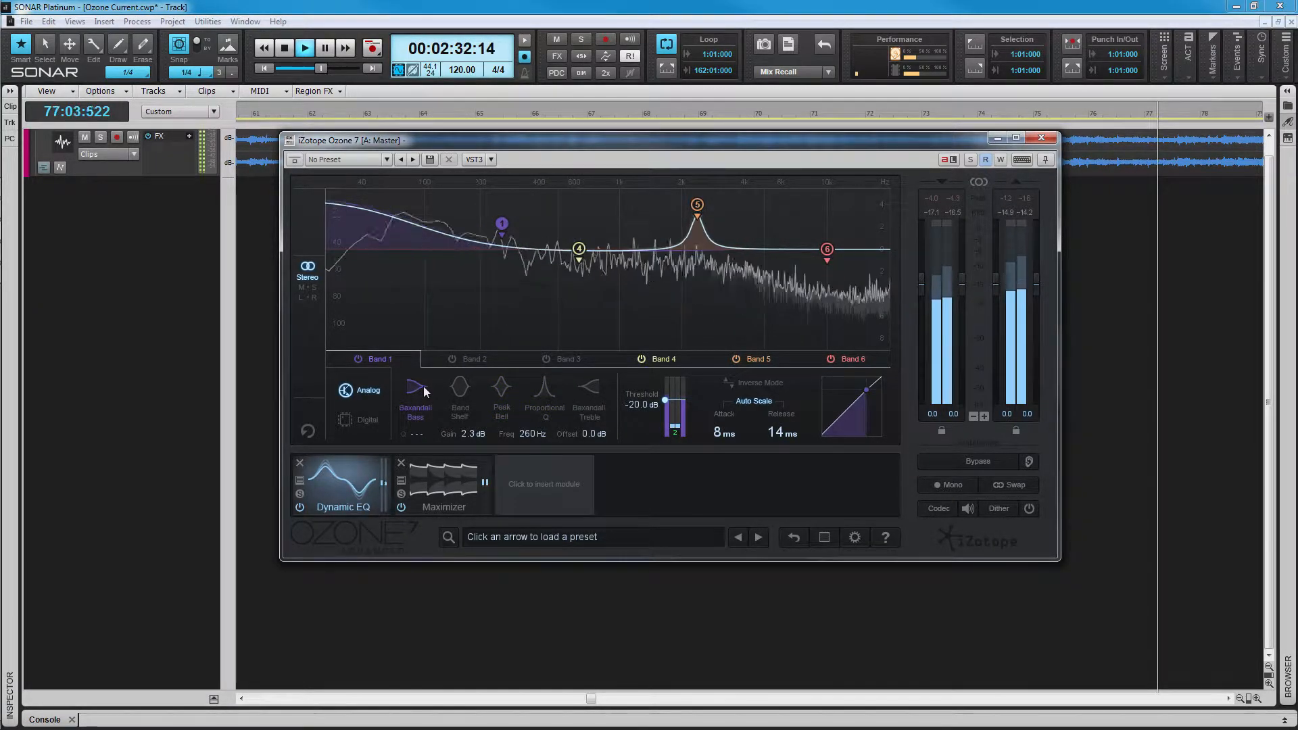
pyautogui.click(587, 388)
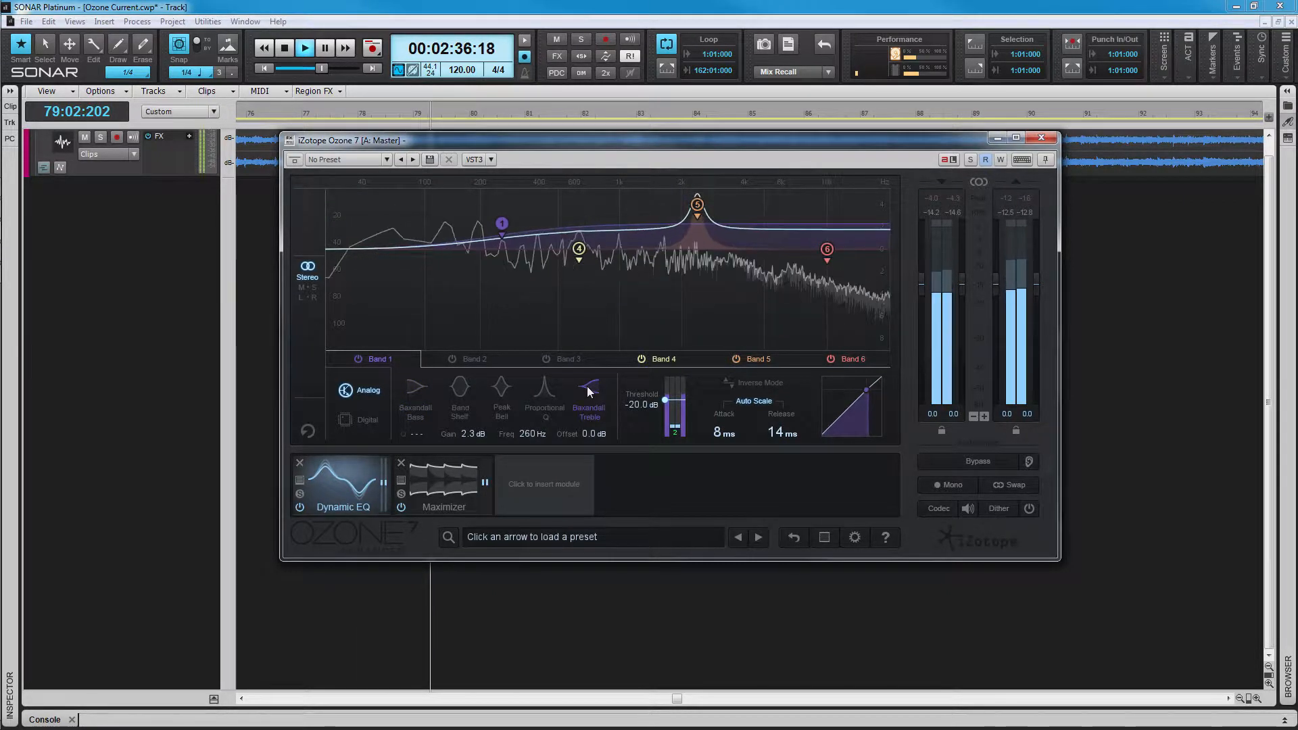
pyautogui.click(426, 388)
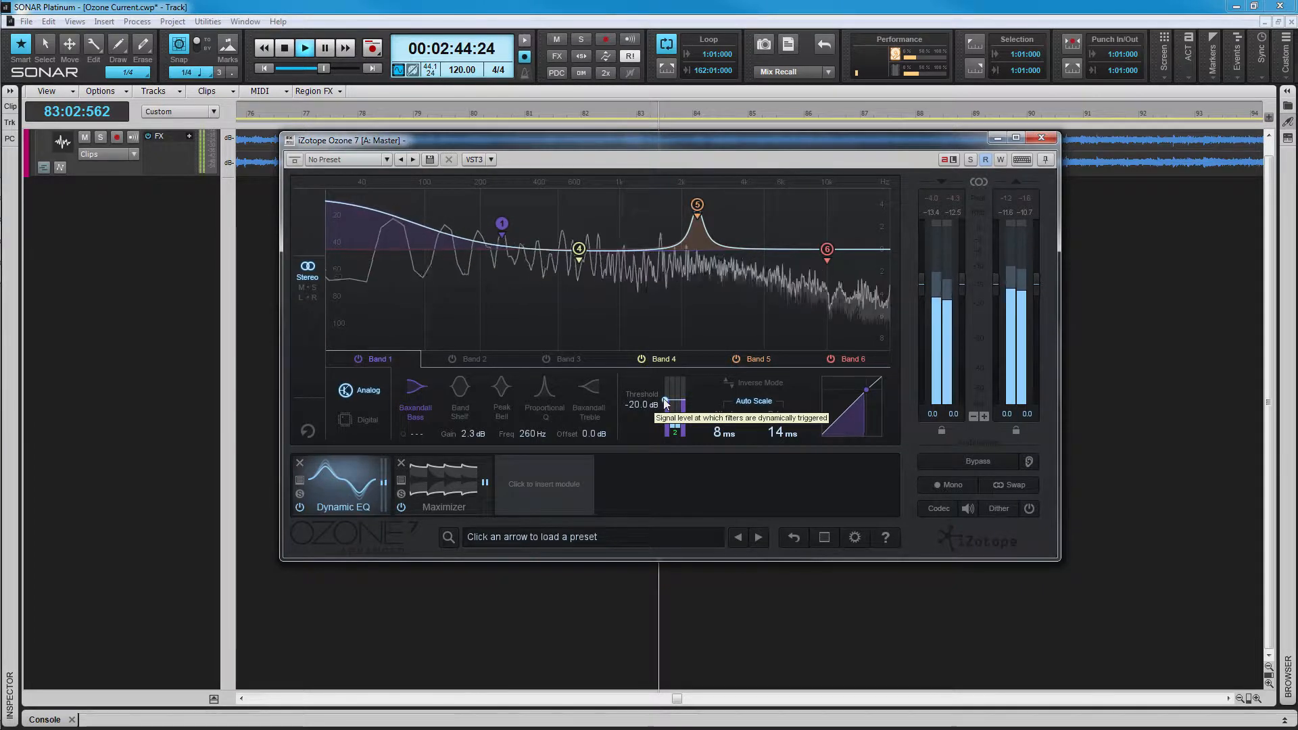
# Step: Adjust Band 1's threshold by dragging and typing -2, then reset the band to defaults
pyautogui.moveTo(660, 406); pyautogui.dragTo(634, 411)
pyautogui.doubleClick(635, 411)
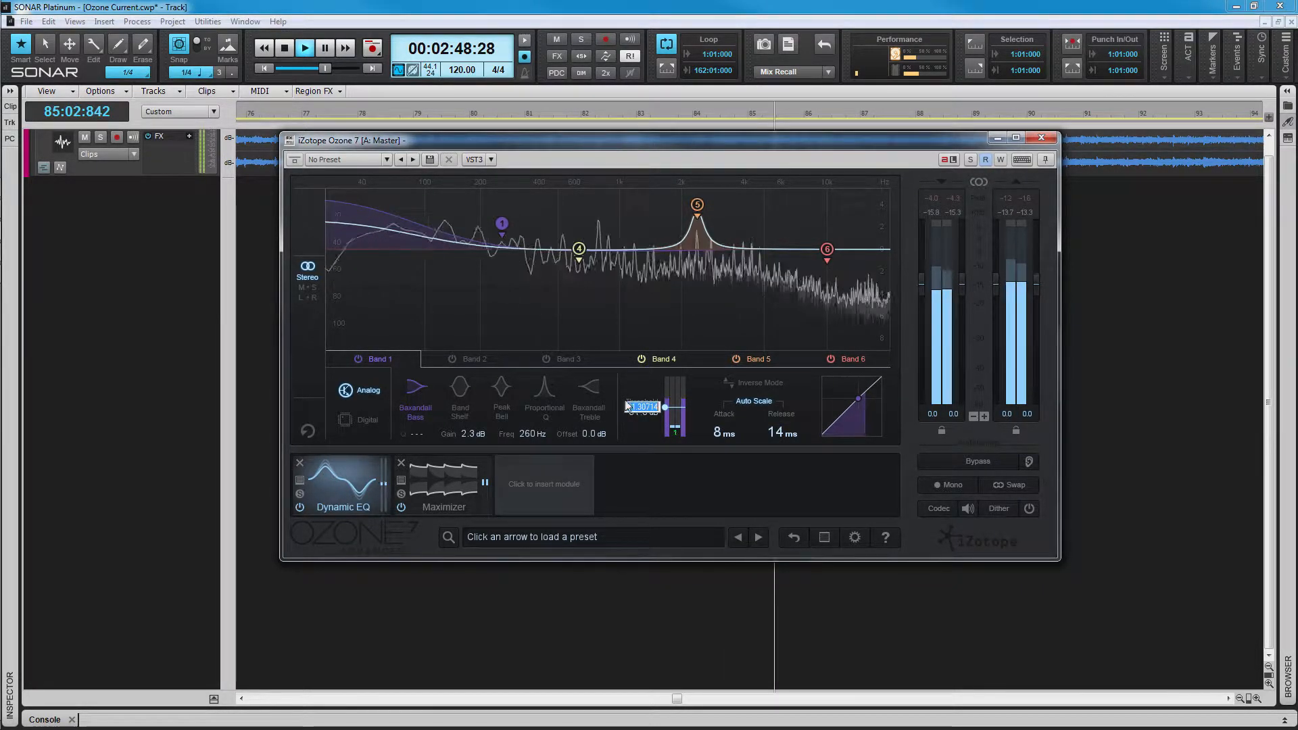
pyautogui.write('-2')
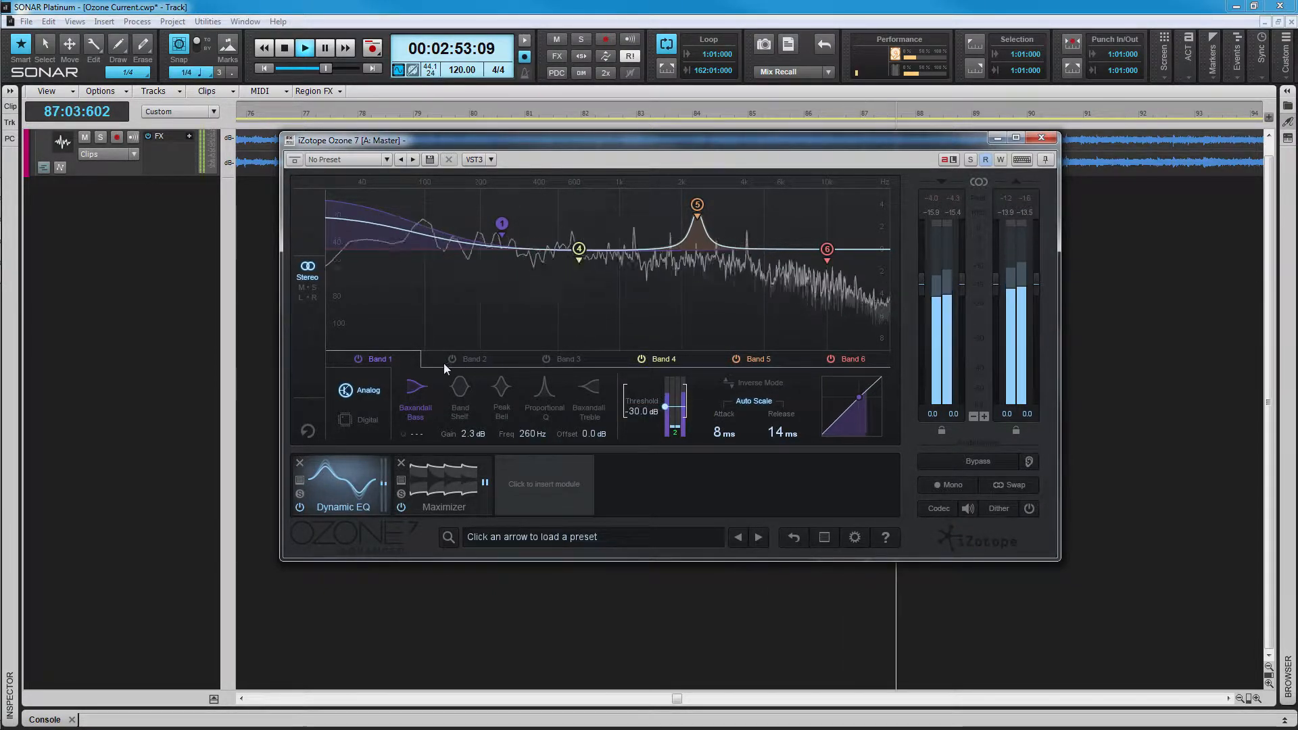
pyautogui.doubleClick(498, 223)
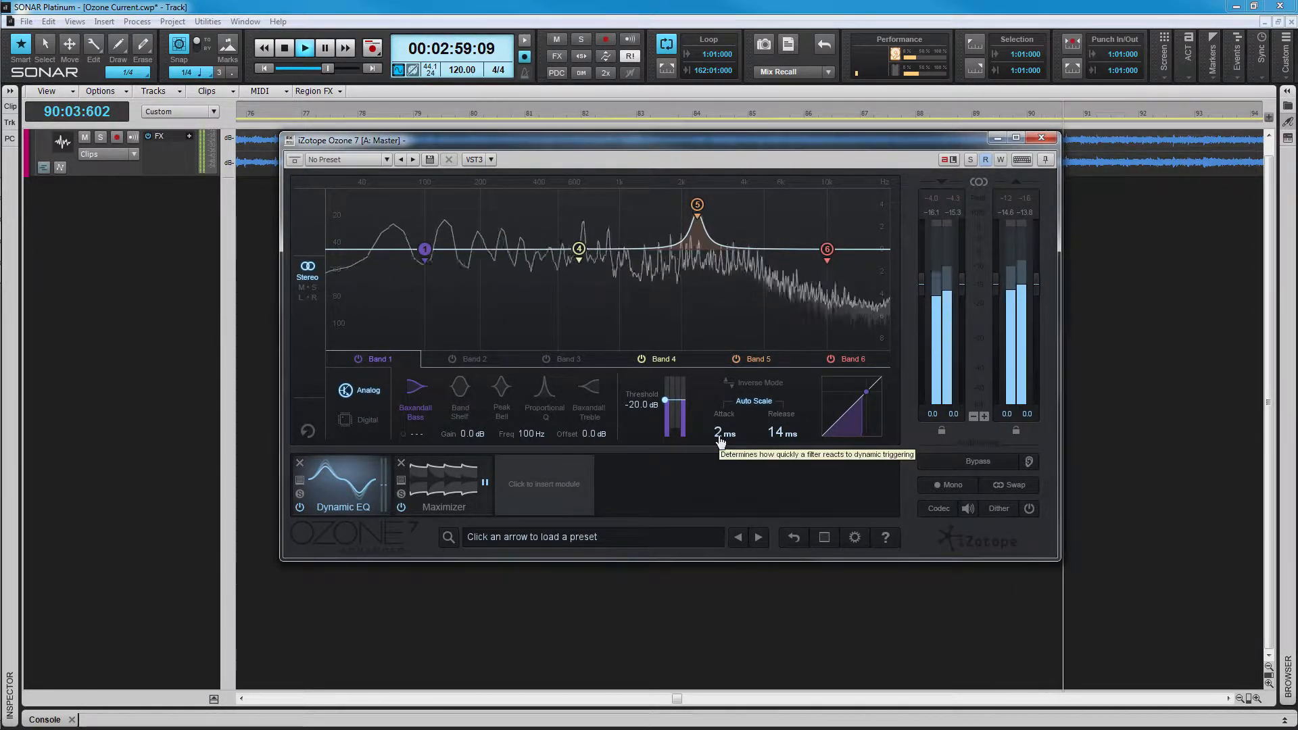
# Step: Lengthen Band 1's attack to 7 ms, toggle Auto Scale off and on, and enable Inverse Mode
pyautogui.moveTo(721, 441); pyautogui.dragTo(724, 441)
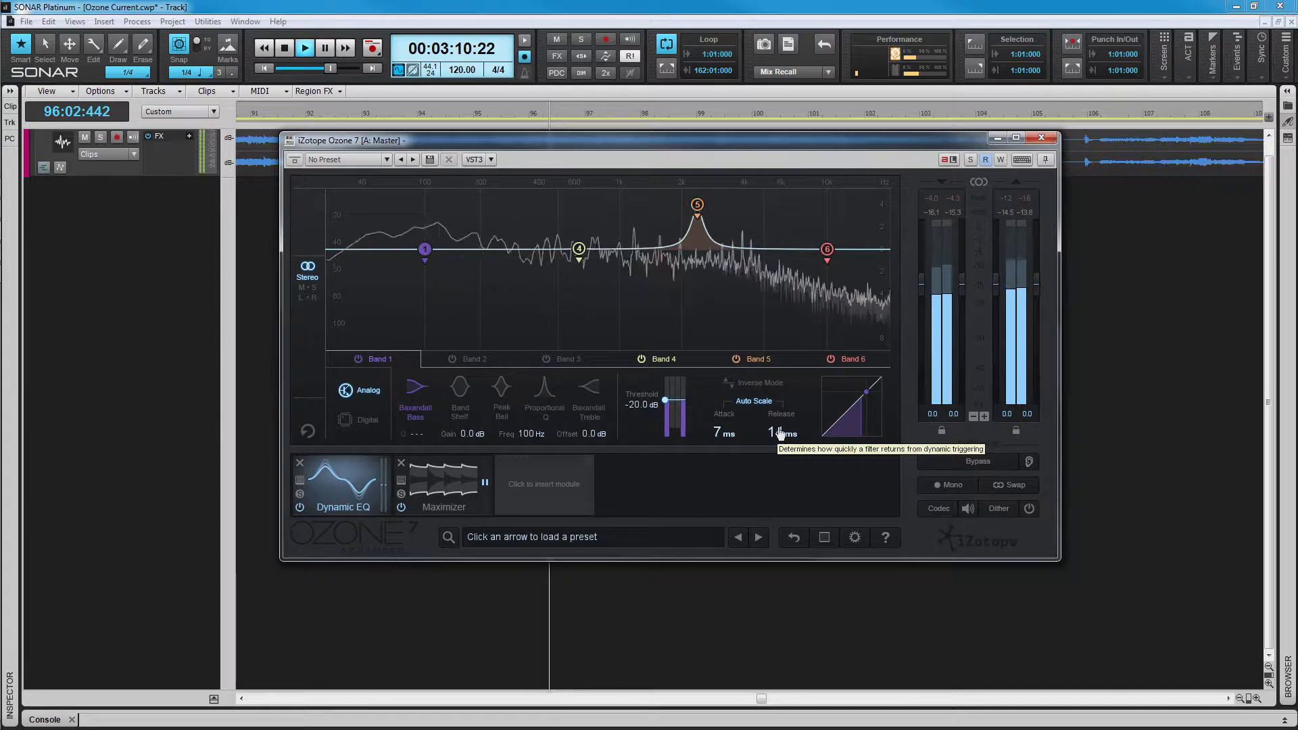
pyautogui.scroll(5, 782, 433)
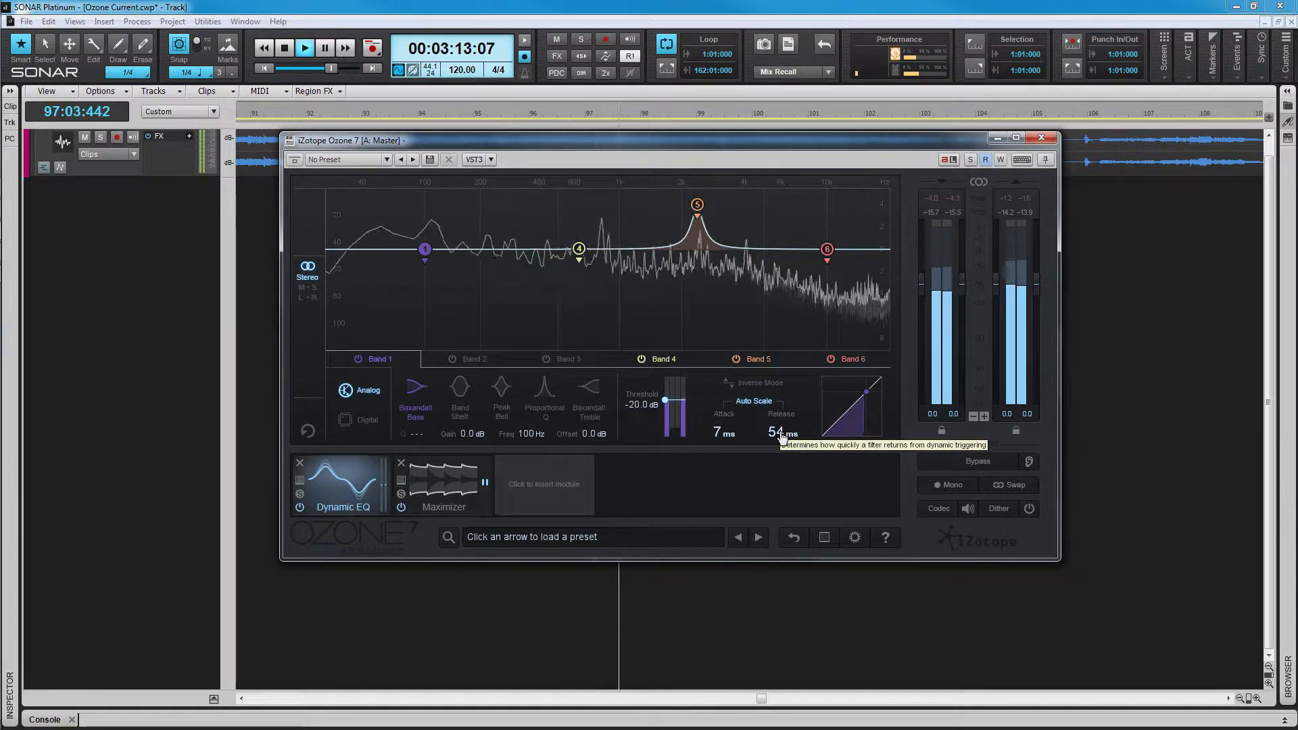
pyautogui.click(757, 401)
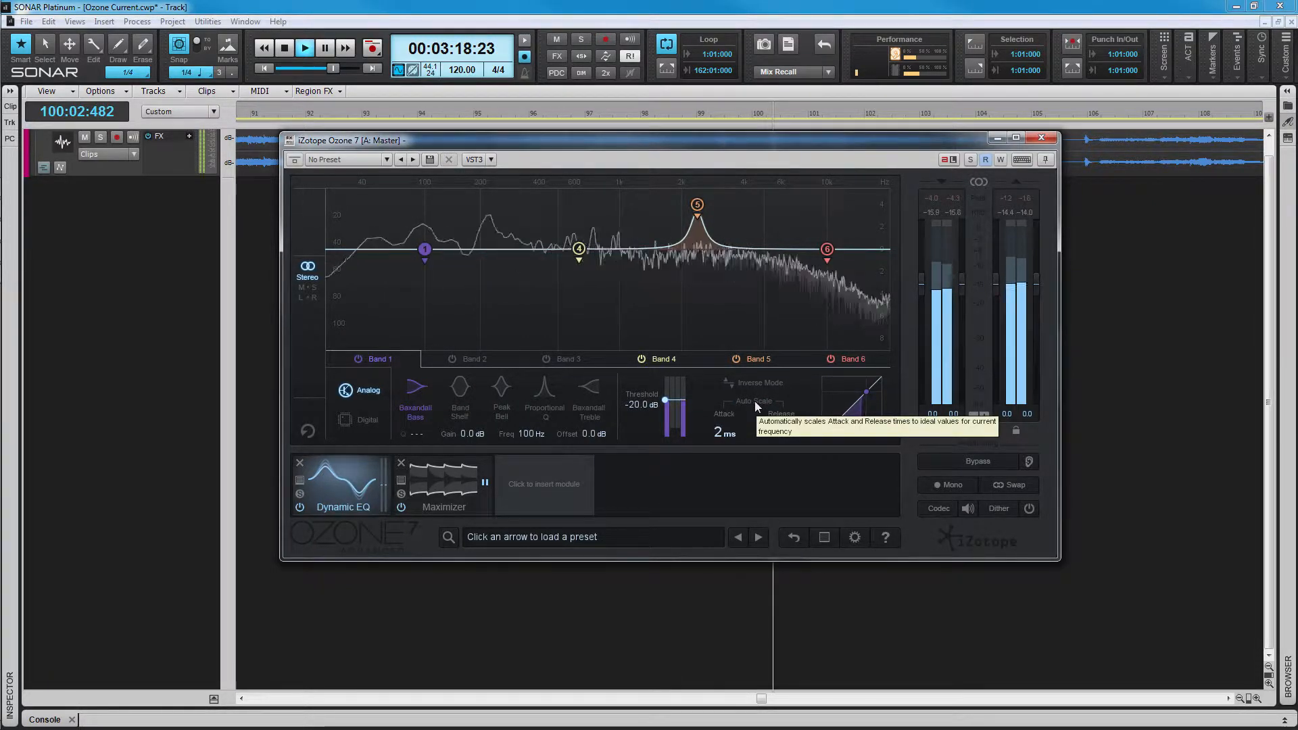
pyautogui.click(754, 401)
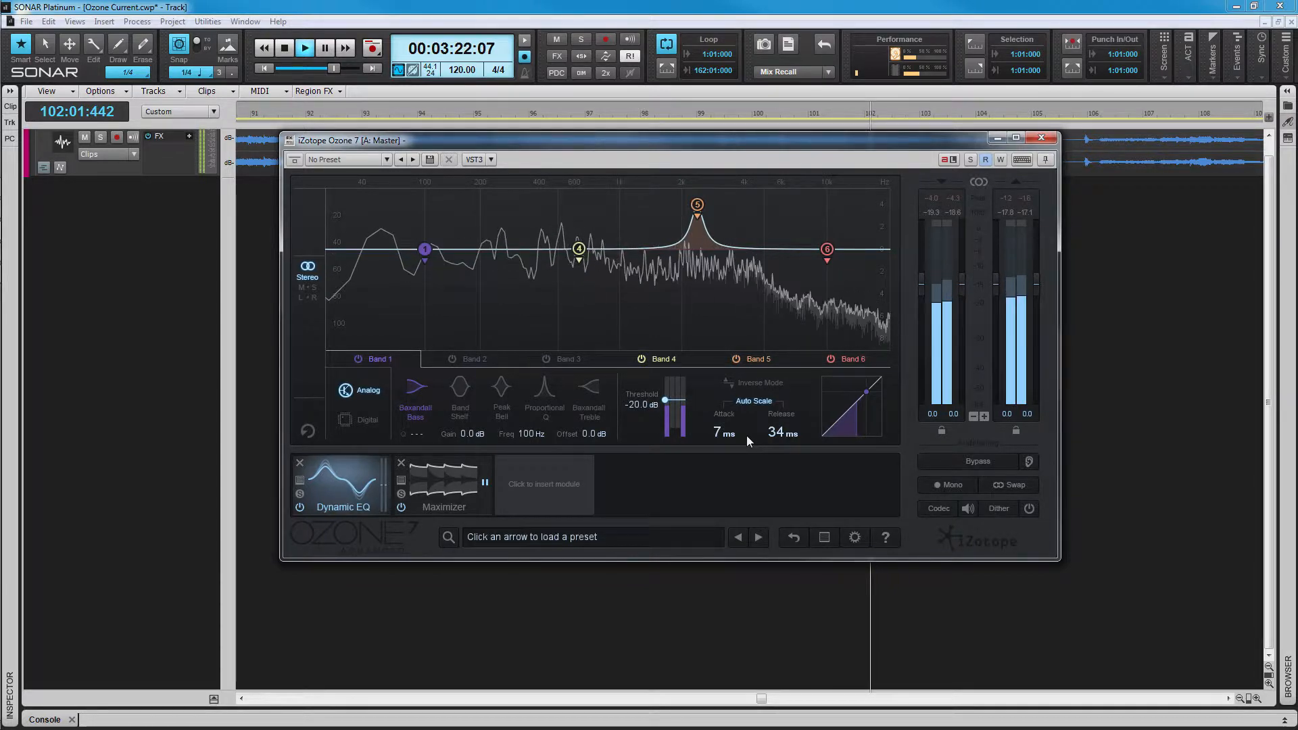
pyautogui.click(749, 383)
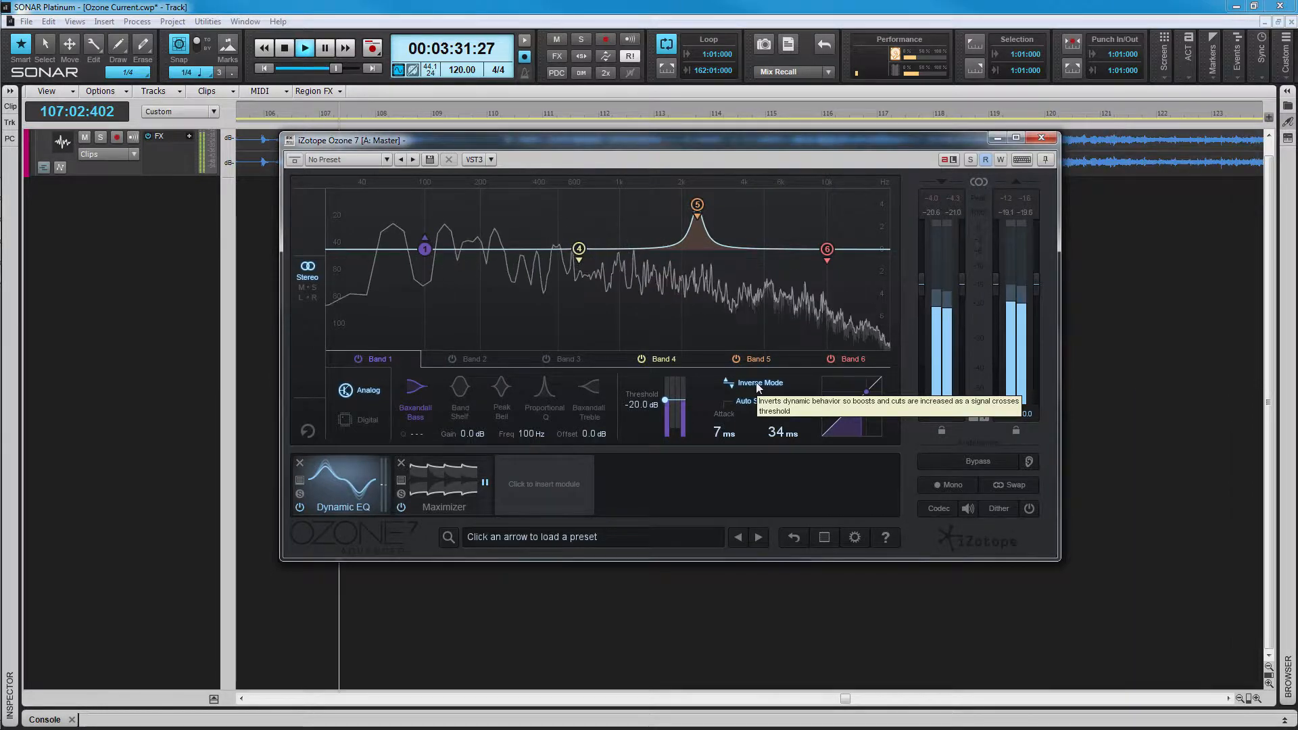
# Step: Select Band 4 and try its Inverse Mode, leaving it off
pyautogui.click(578, 249)
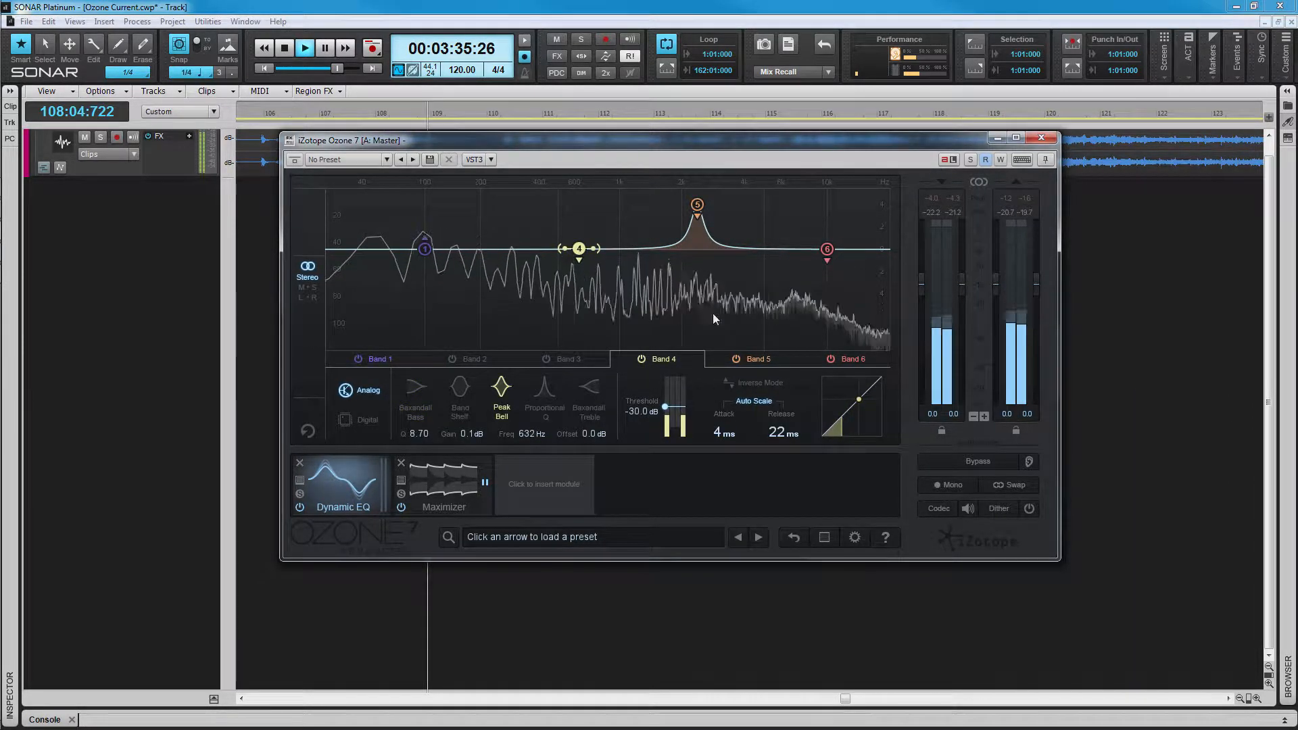
pyautogui.click(757, 382)
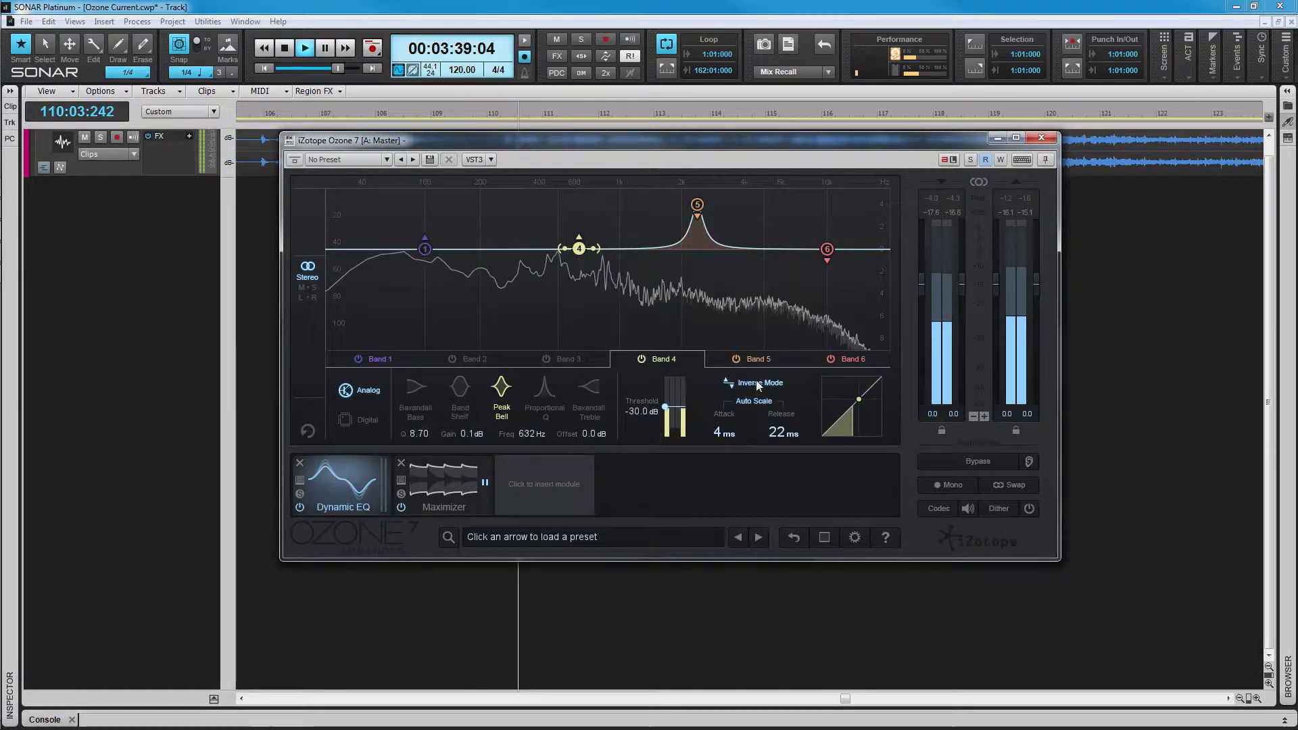
pyautogui.click(764, 382)
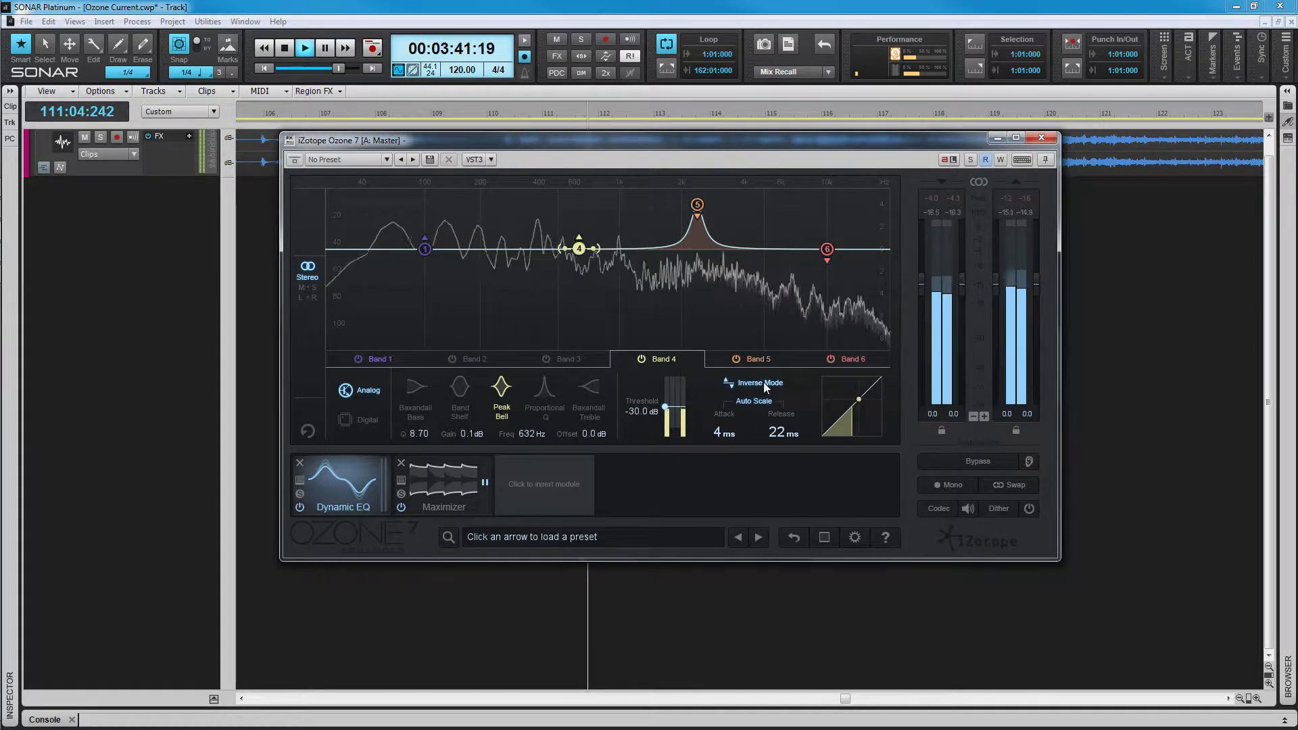
# Step: Switch Band 5 off and switch Band 3 on
pyautogui.click(735, 359)
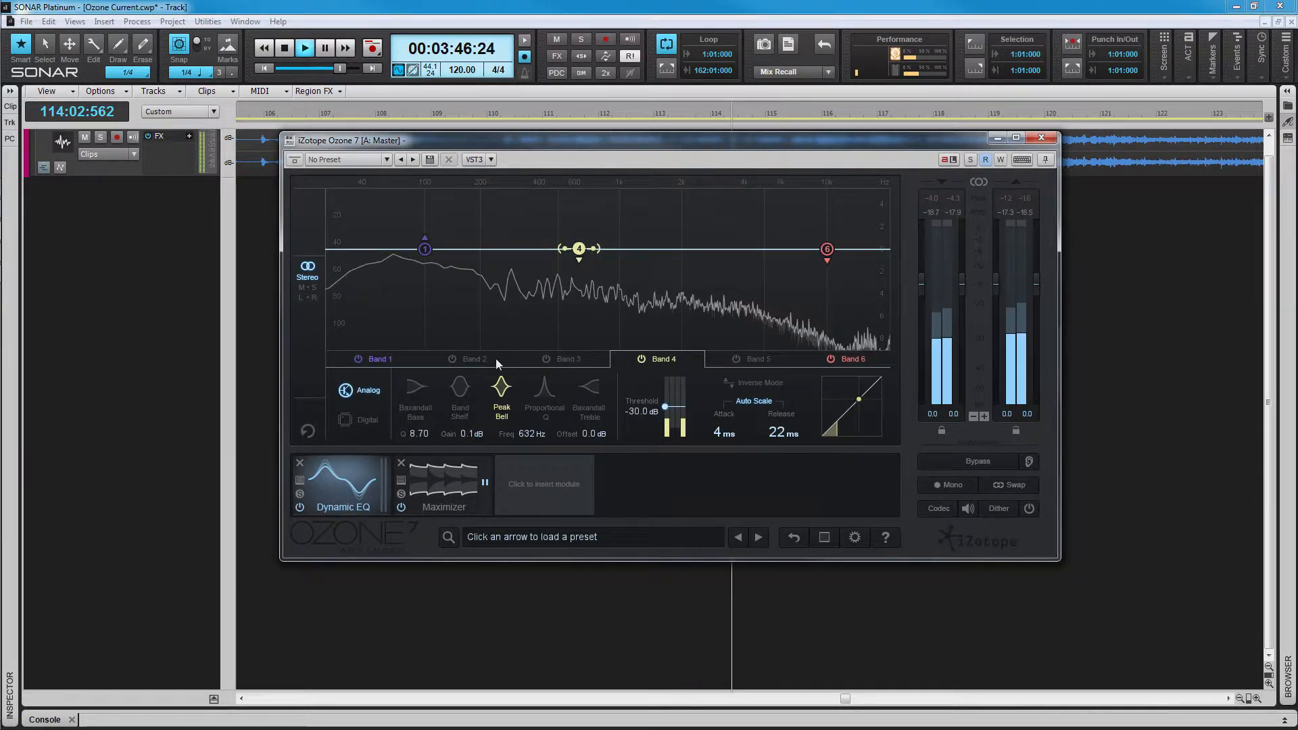
pyautogui.click(552, 359)
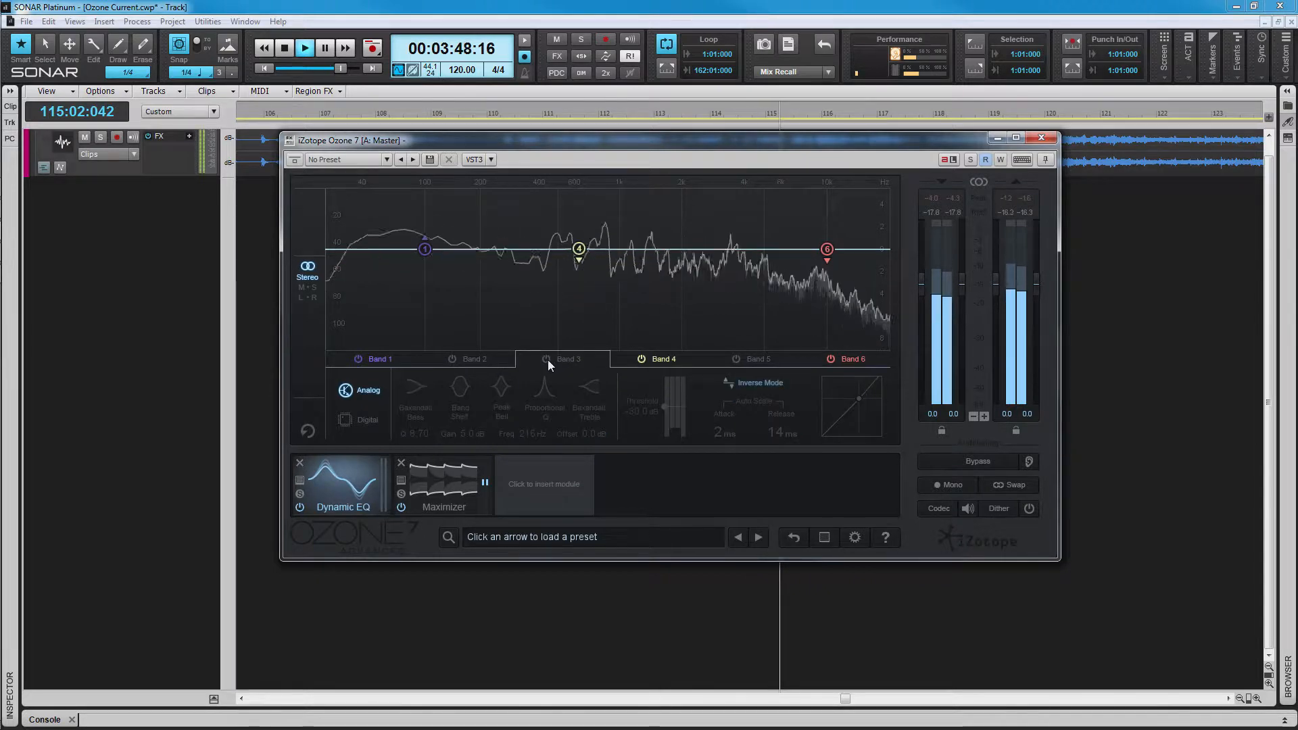
pyautogui.click(547, 359)
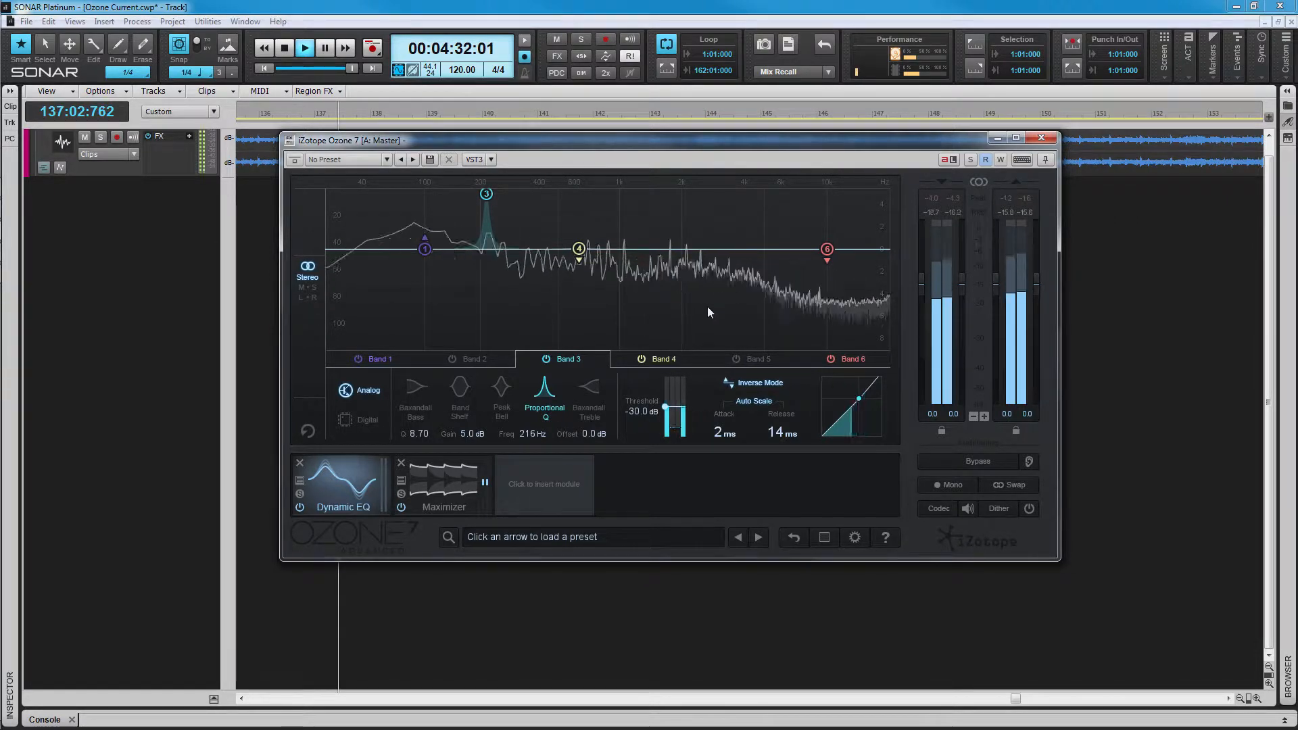
# Step: A/B Band 3 by toggling its power, disable its Inverse Mode, then switch Band 3 off
pyautogui.click(546, 360)
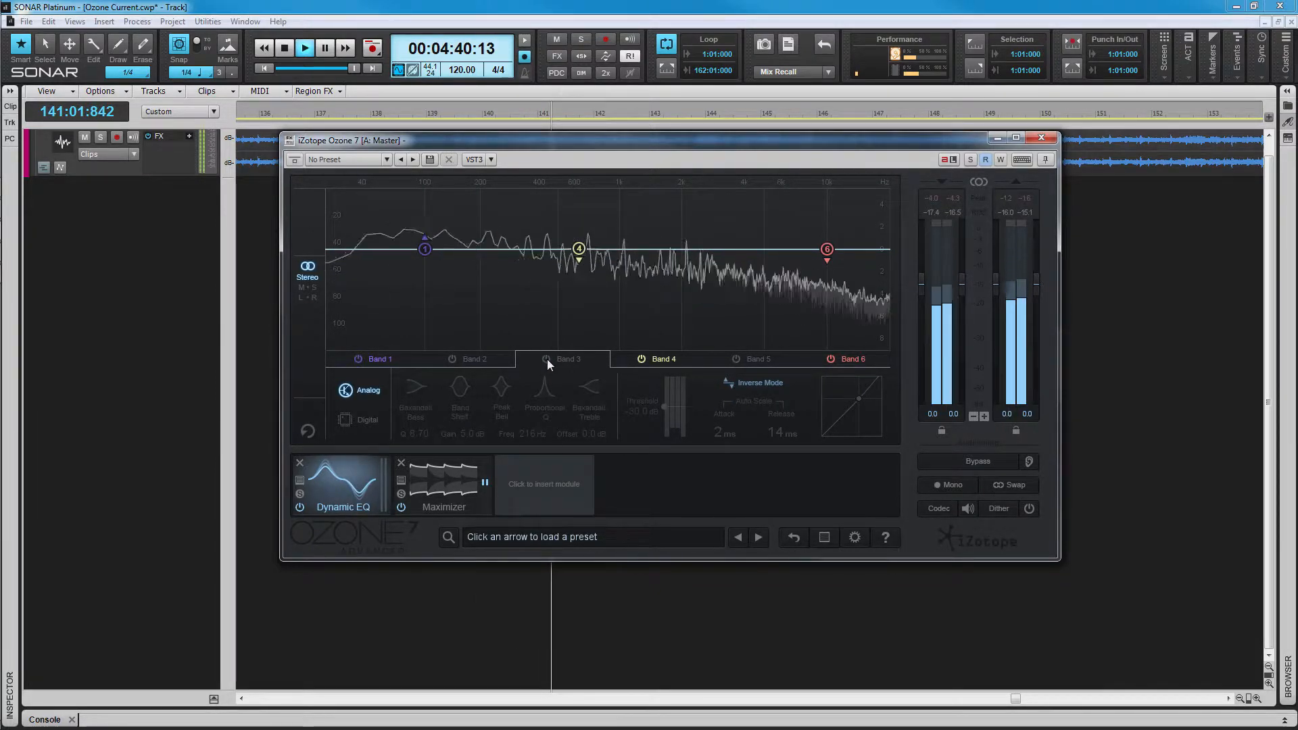
pyautogui.click(547, 359)
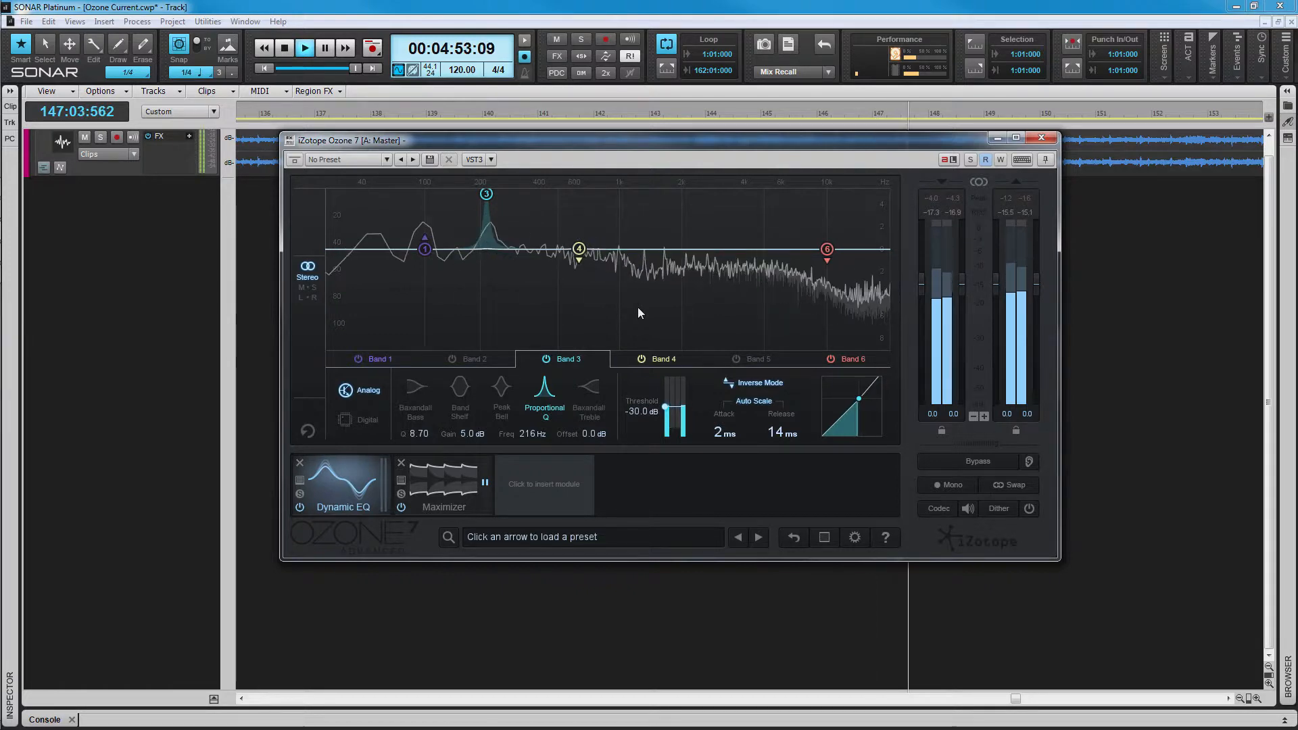
pyautogui.click(764, 384)
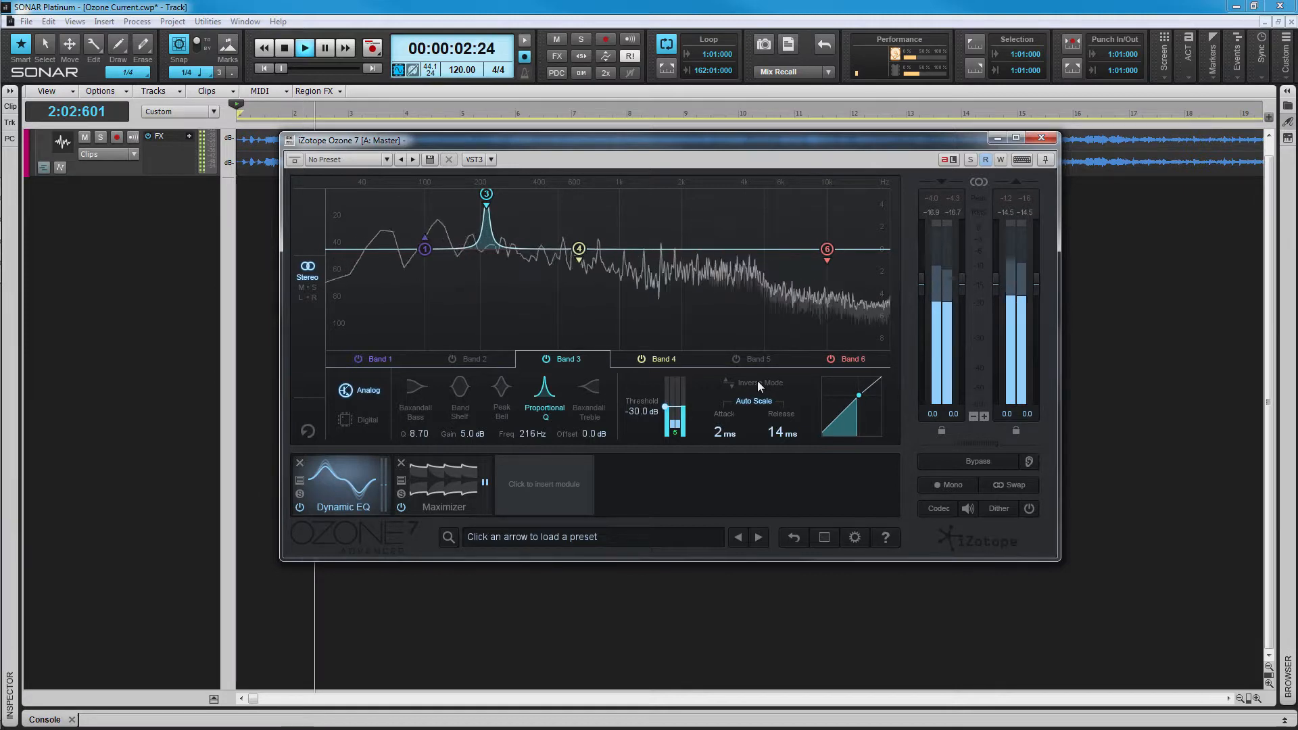
pyautogui.click(546, 359)
# Step: Enable Band 2's -3 dB cut at 216 Hz, A/B it, and disable its Inverse Mode
pyautogui.click(454, 359)
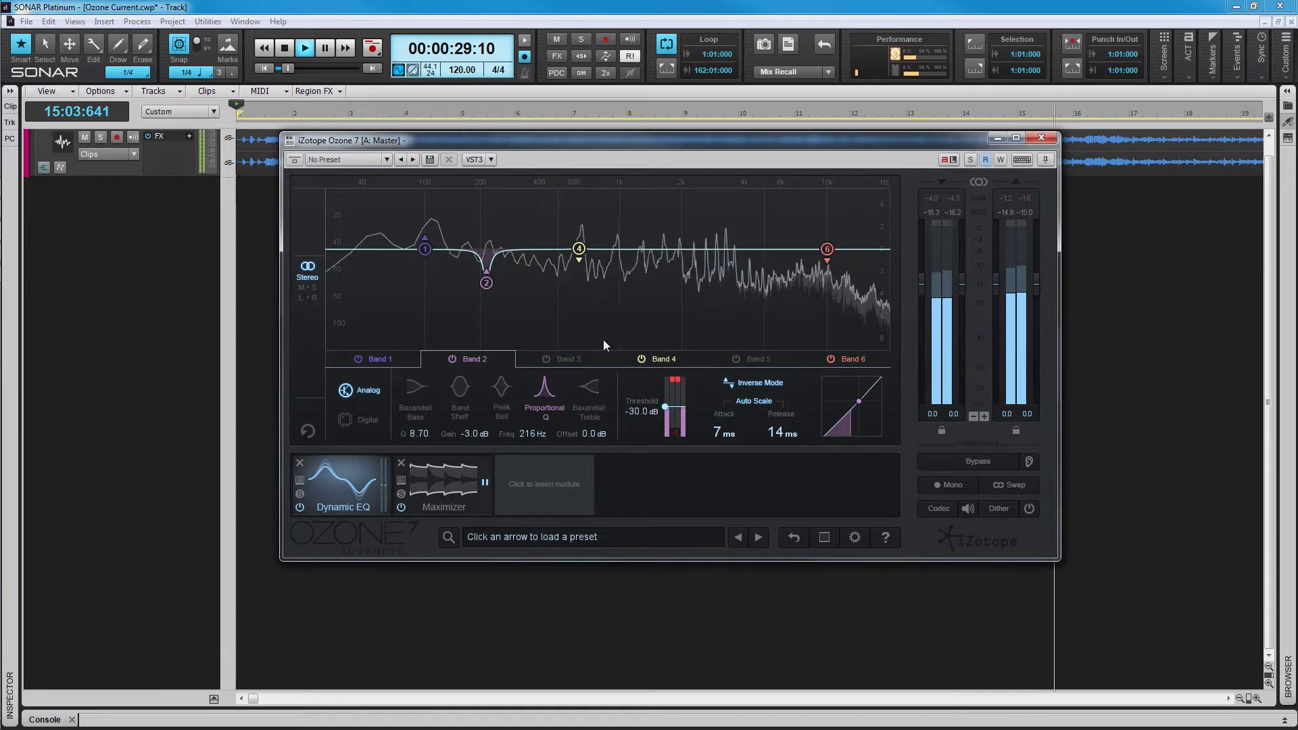
pyautogui.click(453, 358)
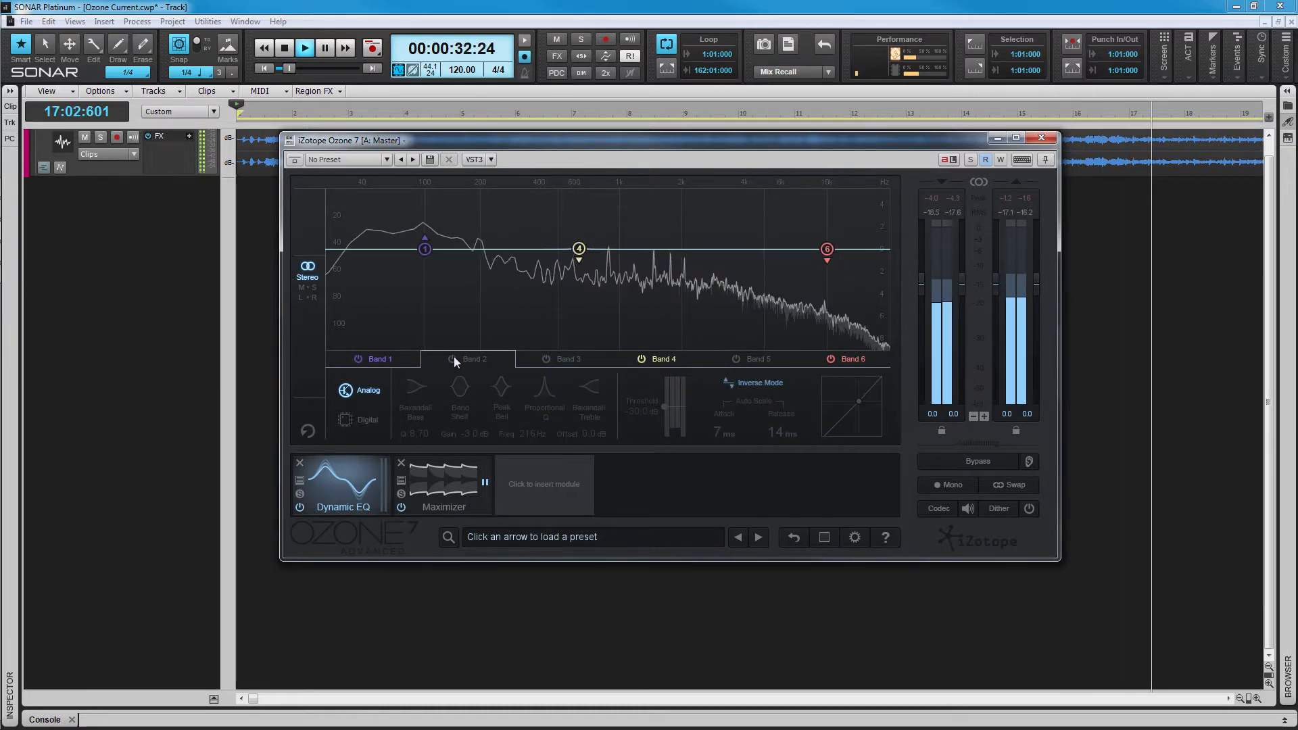
pyautogui.click(453, 358)
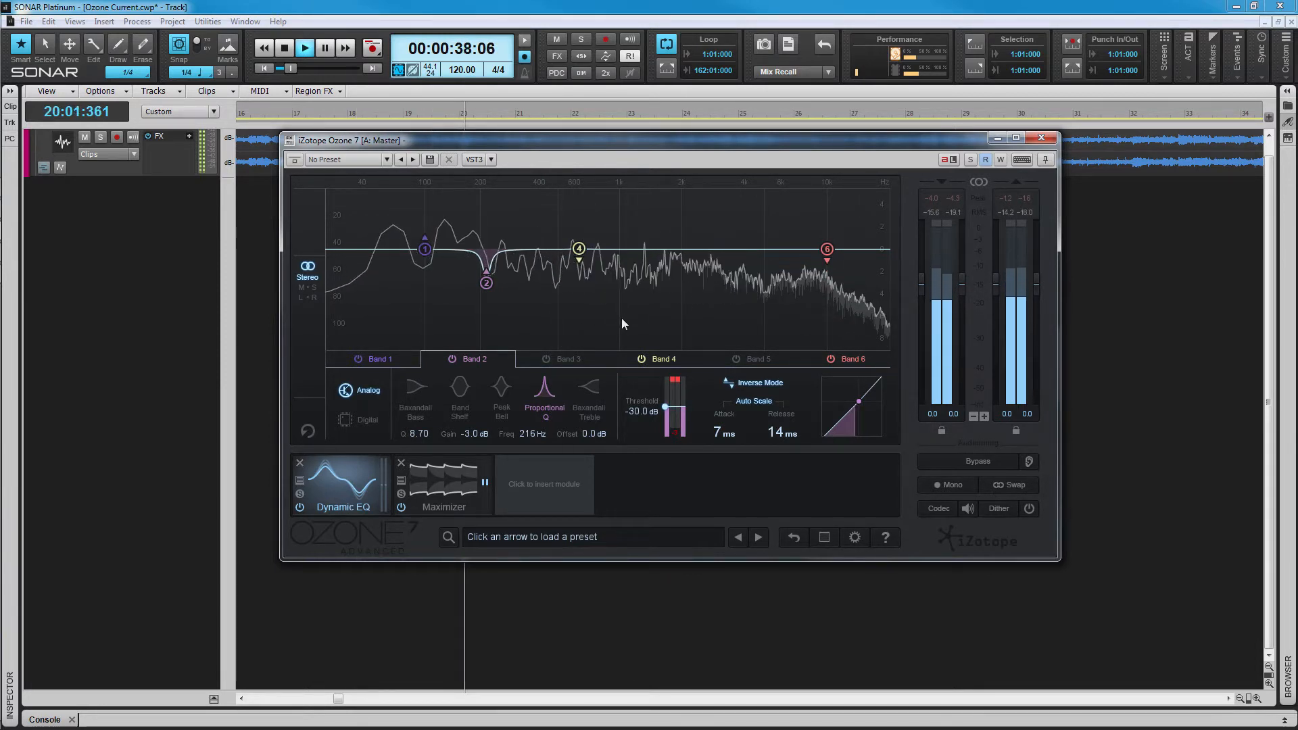
pyautogui.click(754, 384)
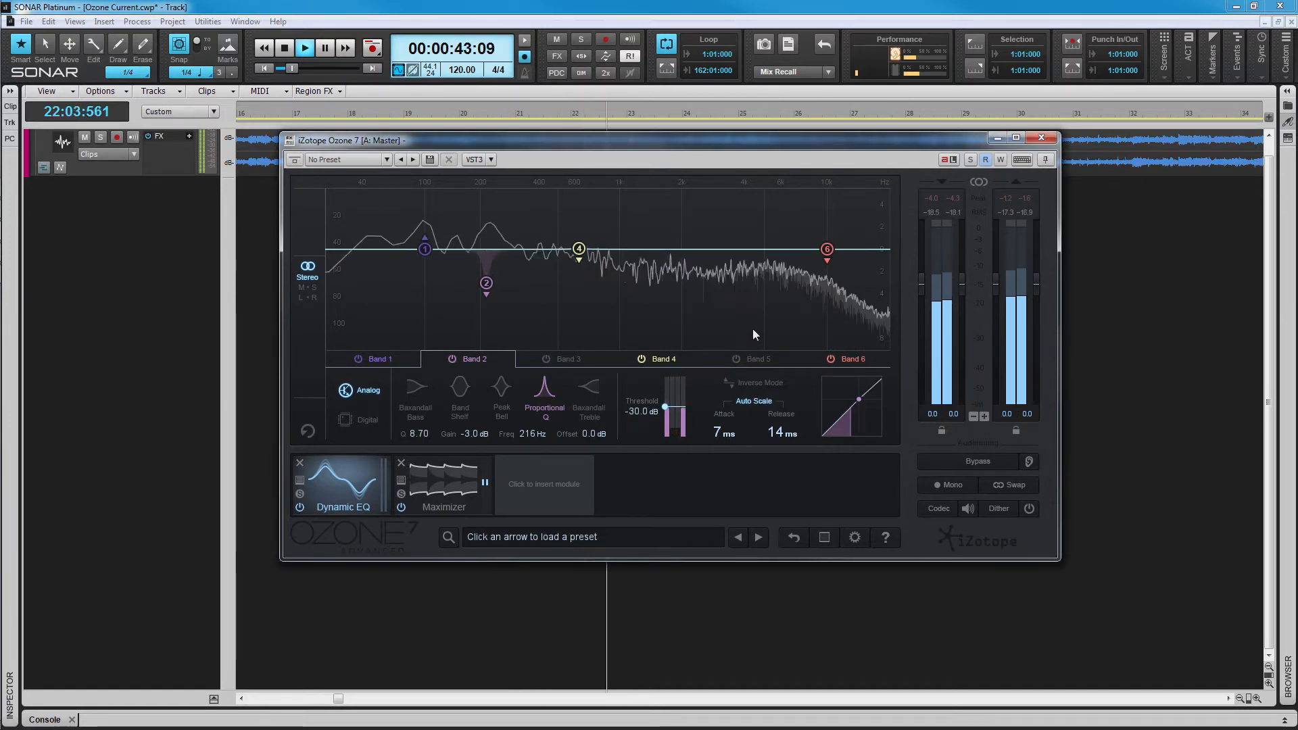